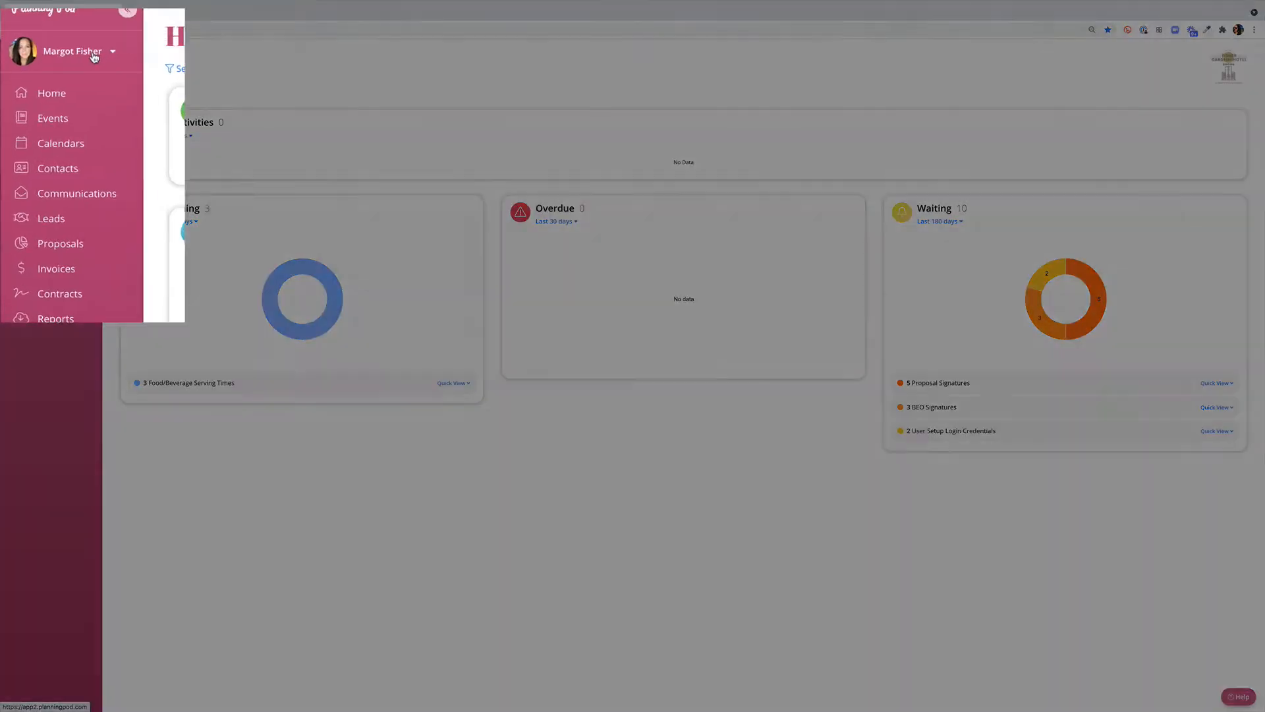
Open the Food & Beverage Setup page in the account settings
{"action": "left_click", "coordinate": [68, 90]}
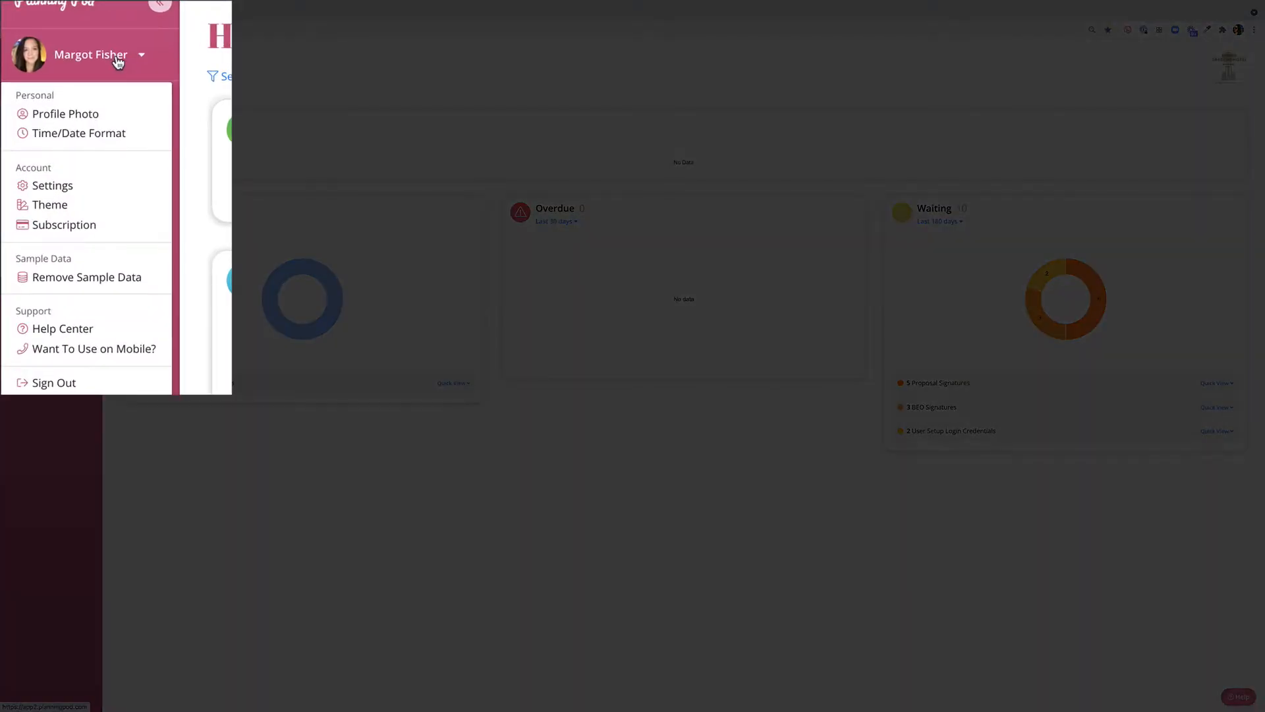
{"action": "left_click", "coordinate": [69, 191]}
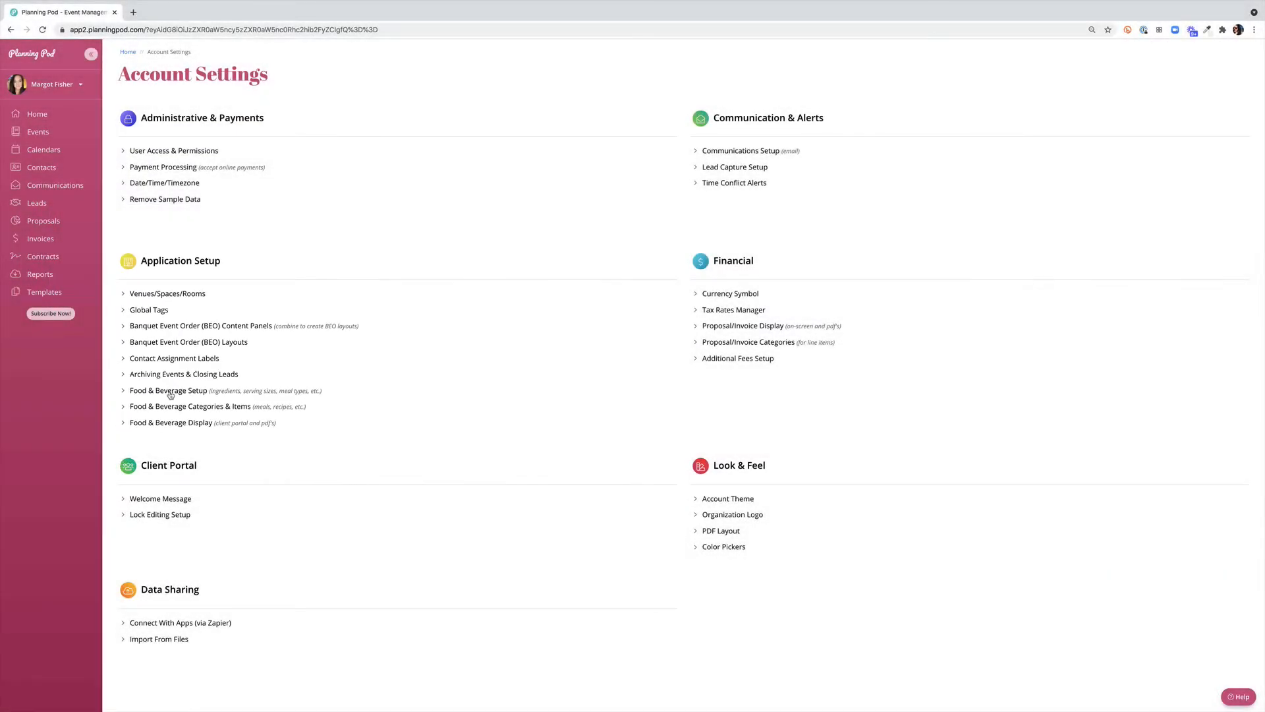
{"action": "left_click", "coordinate": [170, 392]}
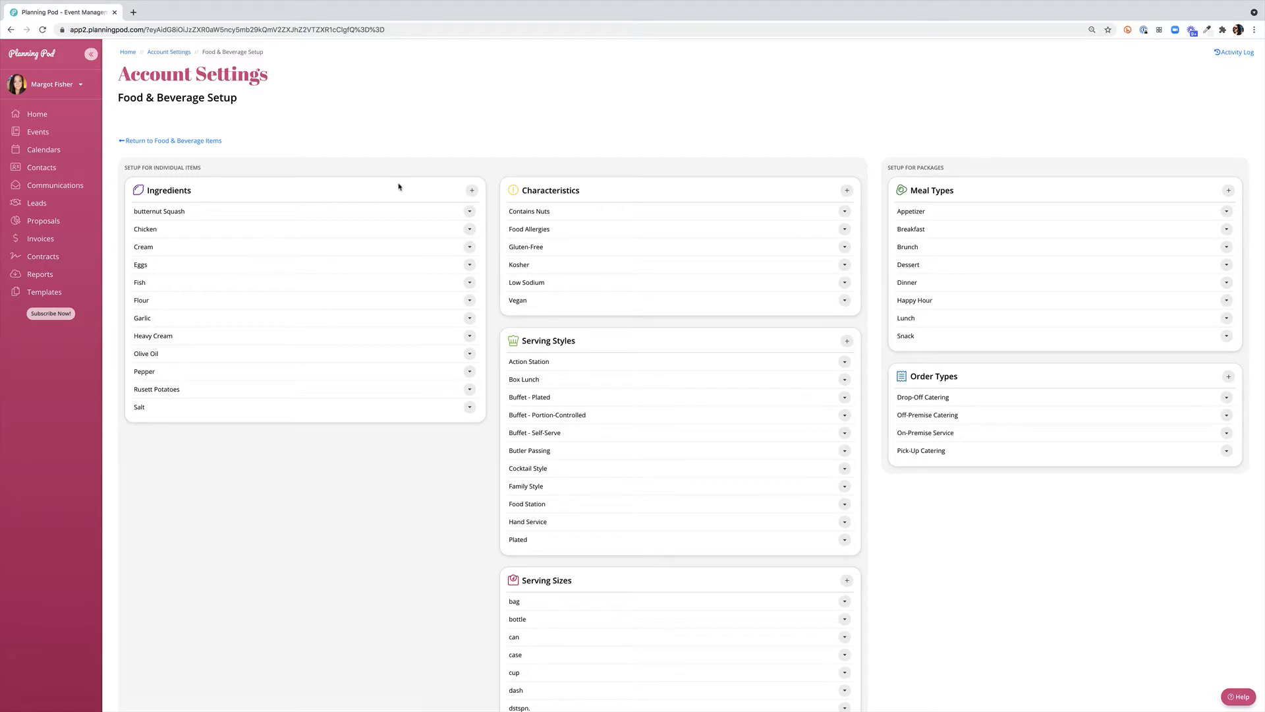
Add an ingredient labelled Cod and save it
{"action": "left_click", "coordinate": [472, 191]}
{"action": "type", "text": "Cod"}
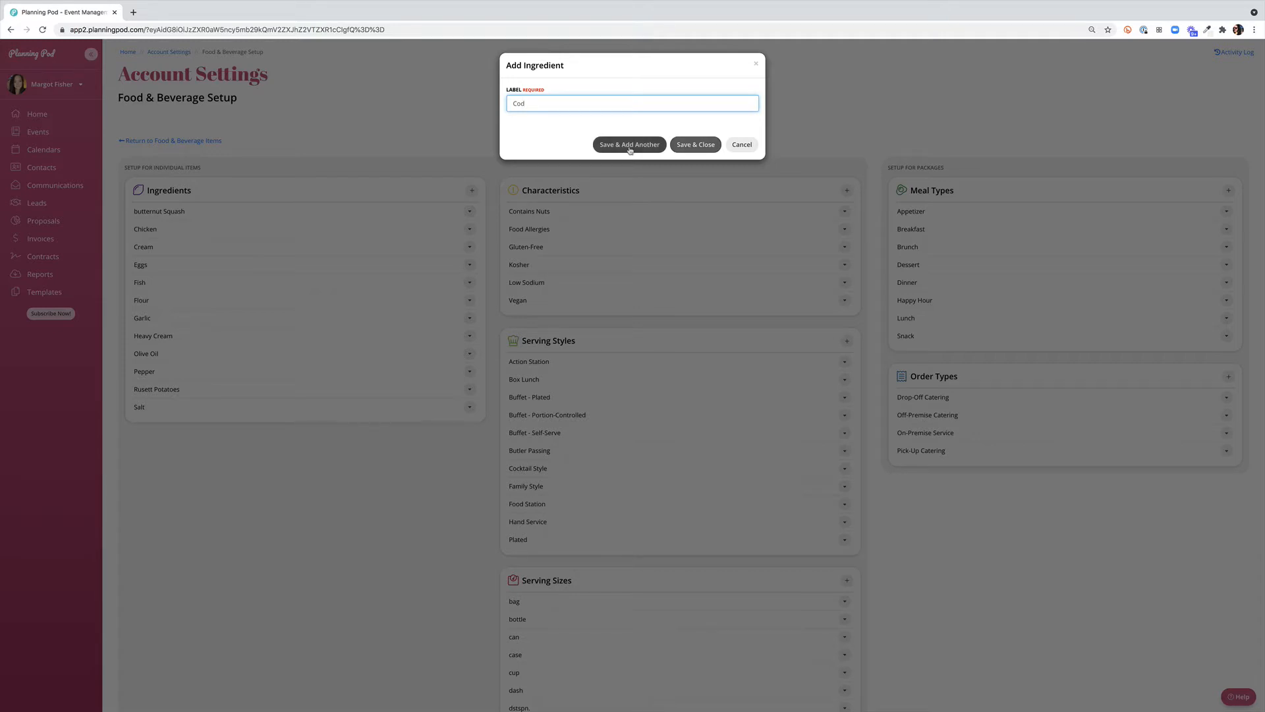
{"action": "left_click", "coordinate": [705, 145]}
Review the Characteristics, Serving Styles, Serving Sizes and Prep Areas lists, checking the options available for Contains Nuts and Action Station
{"action": "scroll", "coordinate": [731, 201], "scroll_direction": "down", "scroll_amount": 1}
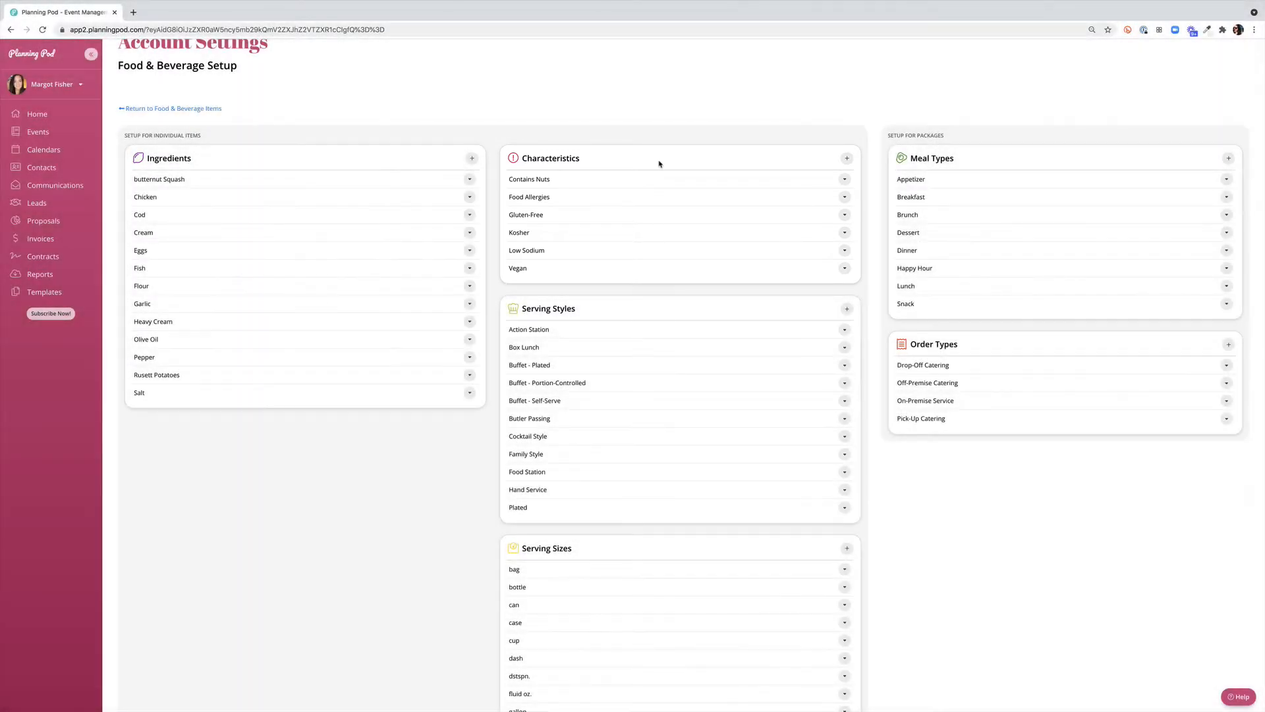
{"action": "scroll", "coordinate": [649, 164], "scroll_direction": "down", "scroll_amount": 1}
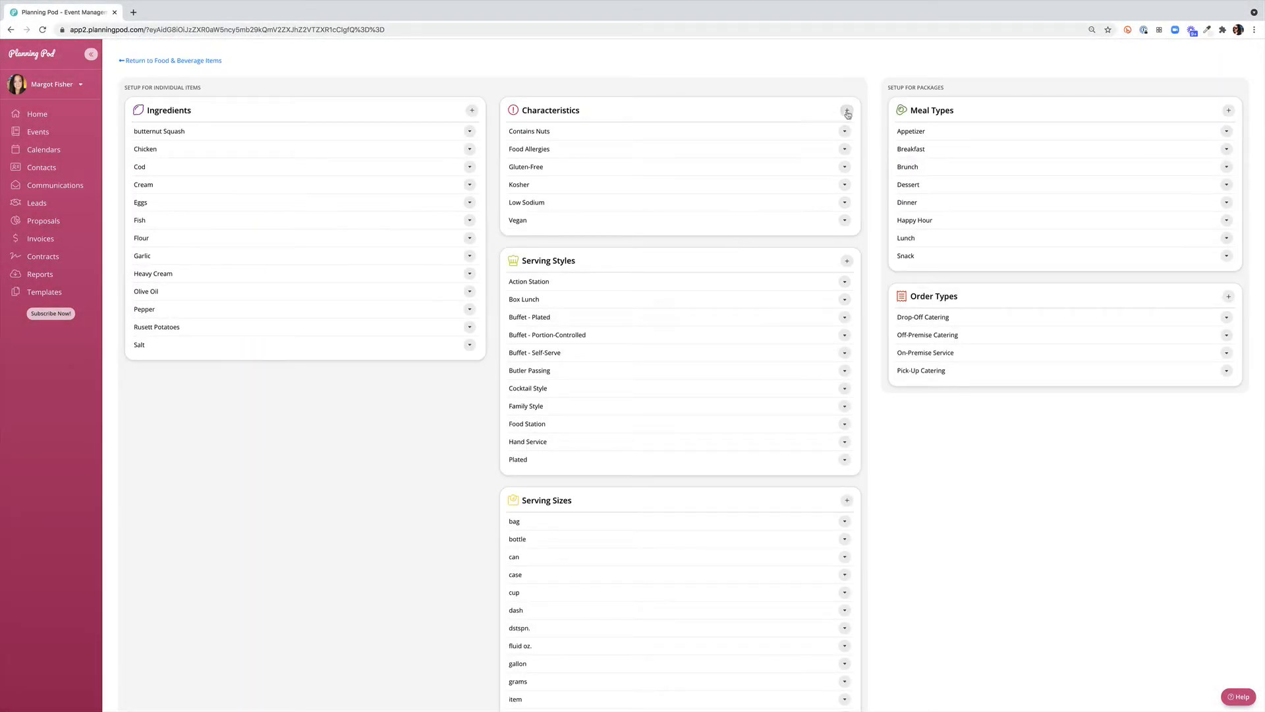
{"action": "left_click", "coordinate": [845, 132]}
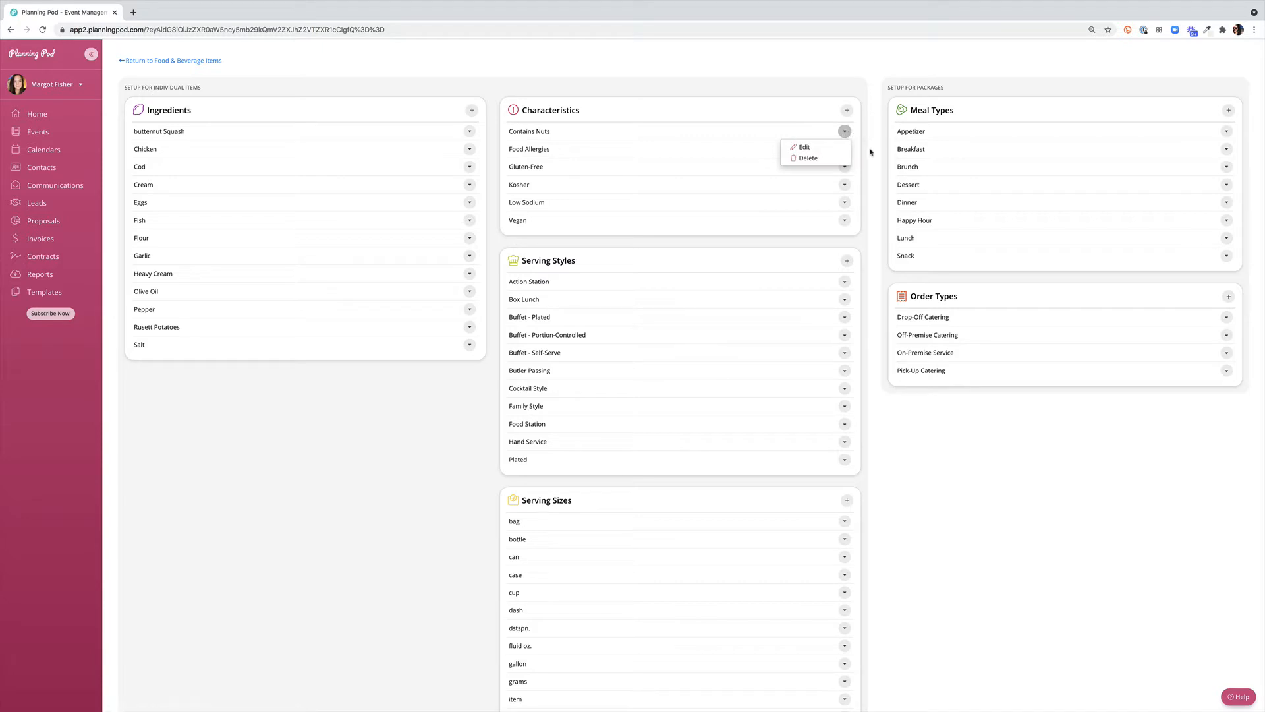
{"action": "left_click", "coordinate": [870, 151]}
{"action": "scroll", "coordinate": [871, 191], "scroll_direction": "down", "scroll_amount": 2}
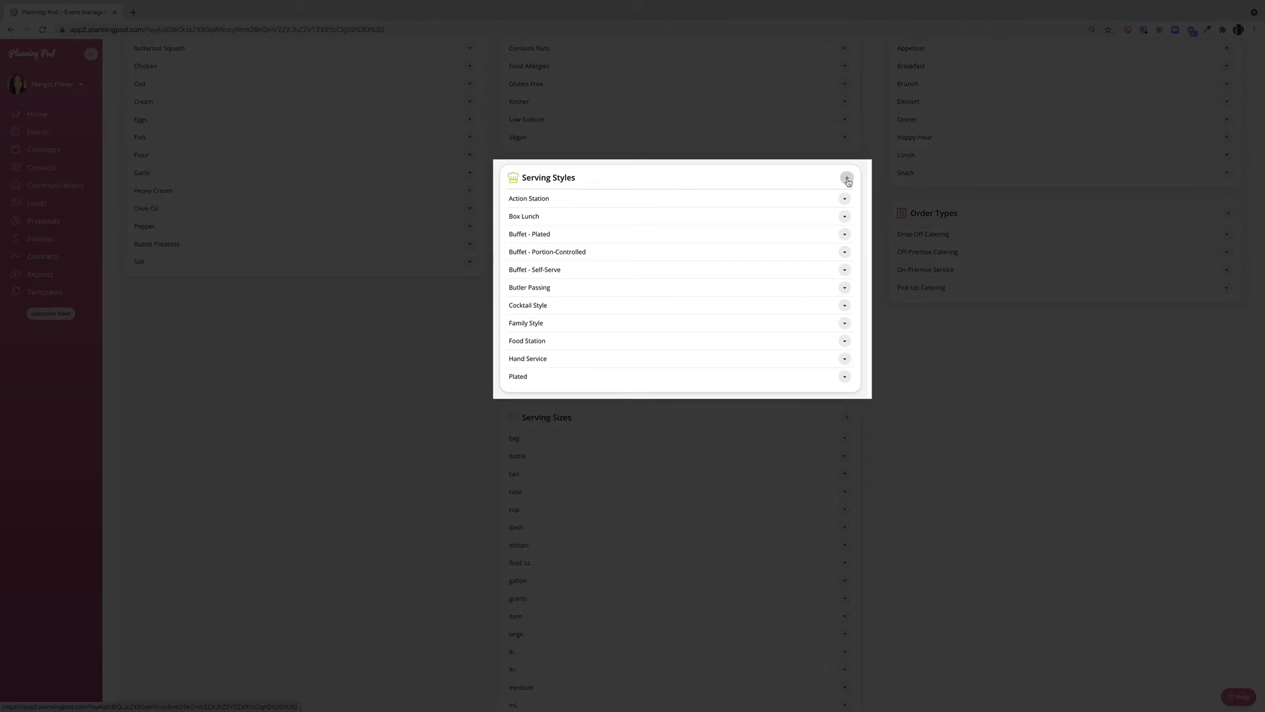
{"action": "left_click", "coordinate": [846, 200]}
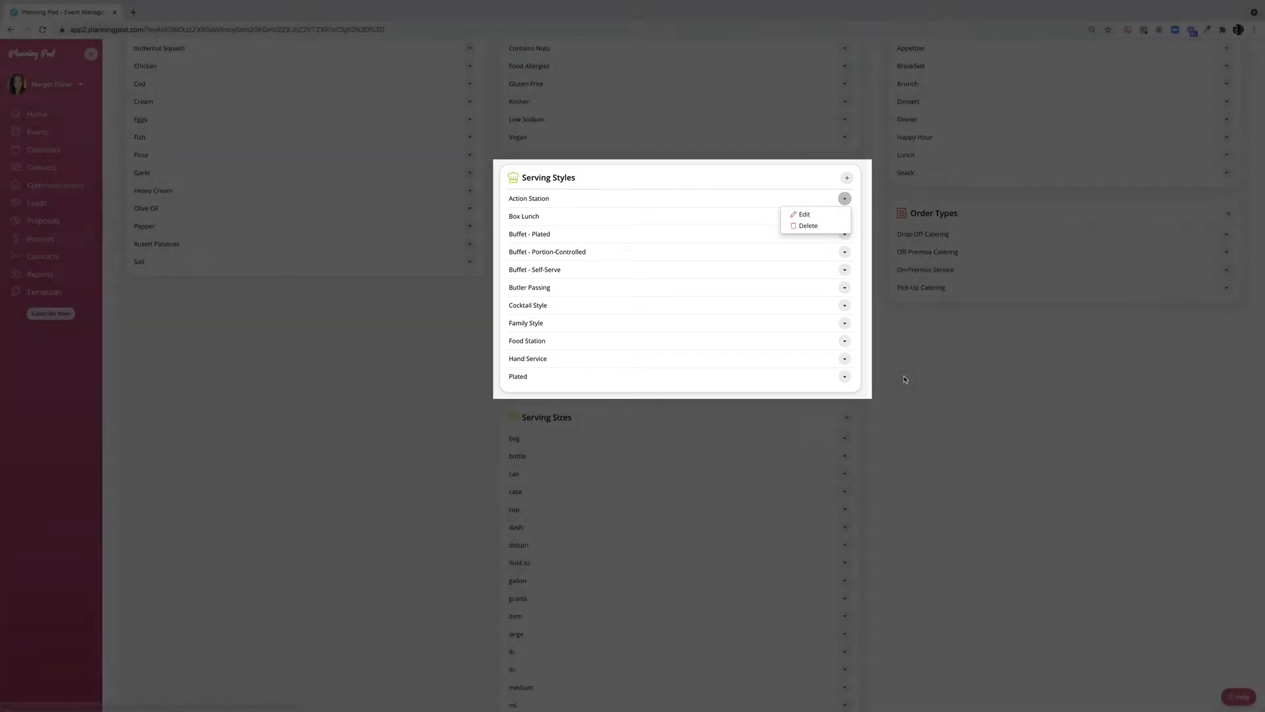
{"action": "left_click", "coordinate": [903, 376]}
{"action": "scroll", "coordinate": [904, 377], "scroll_direction": "down", "scroll_amount": 1}
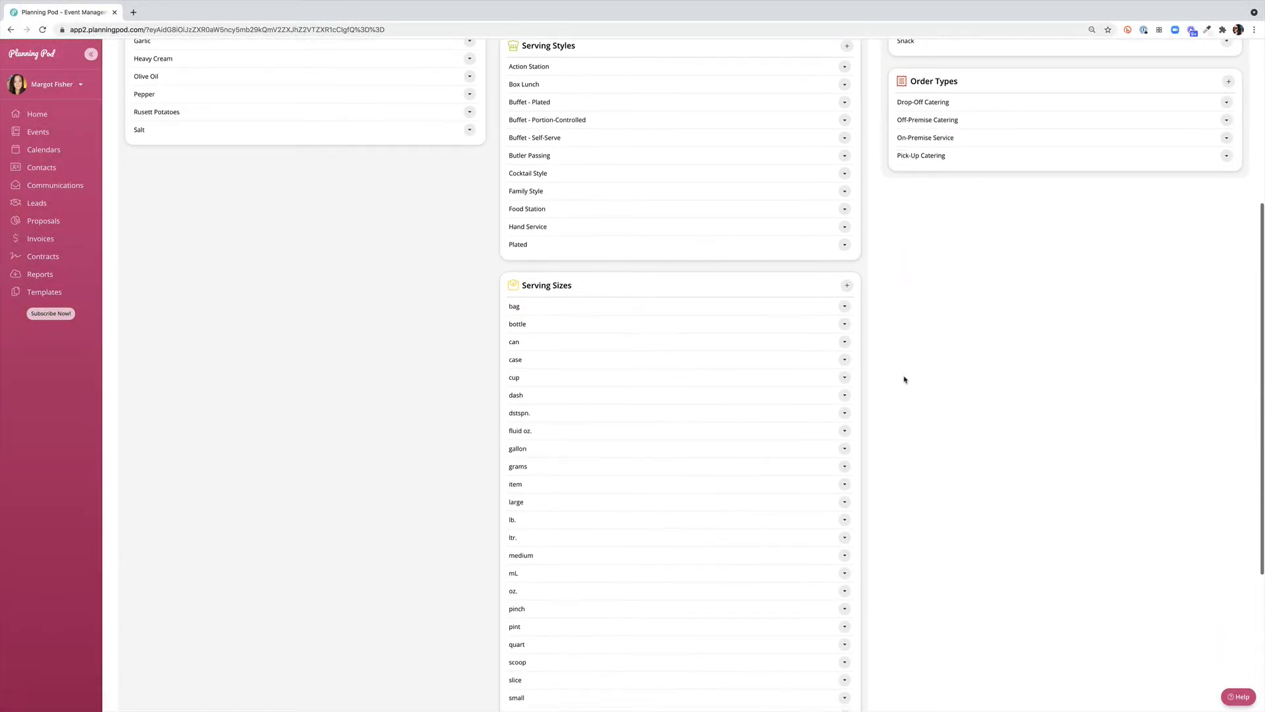
{"action": "scroll", "coordinate": [905, 379], "scroll_direction": "down", "scroll_amount": 1}
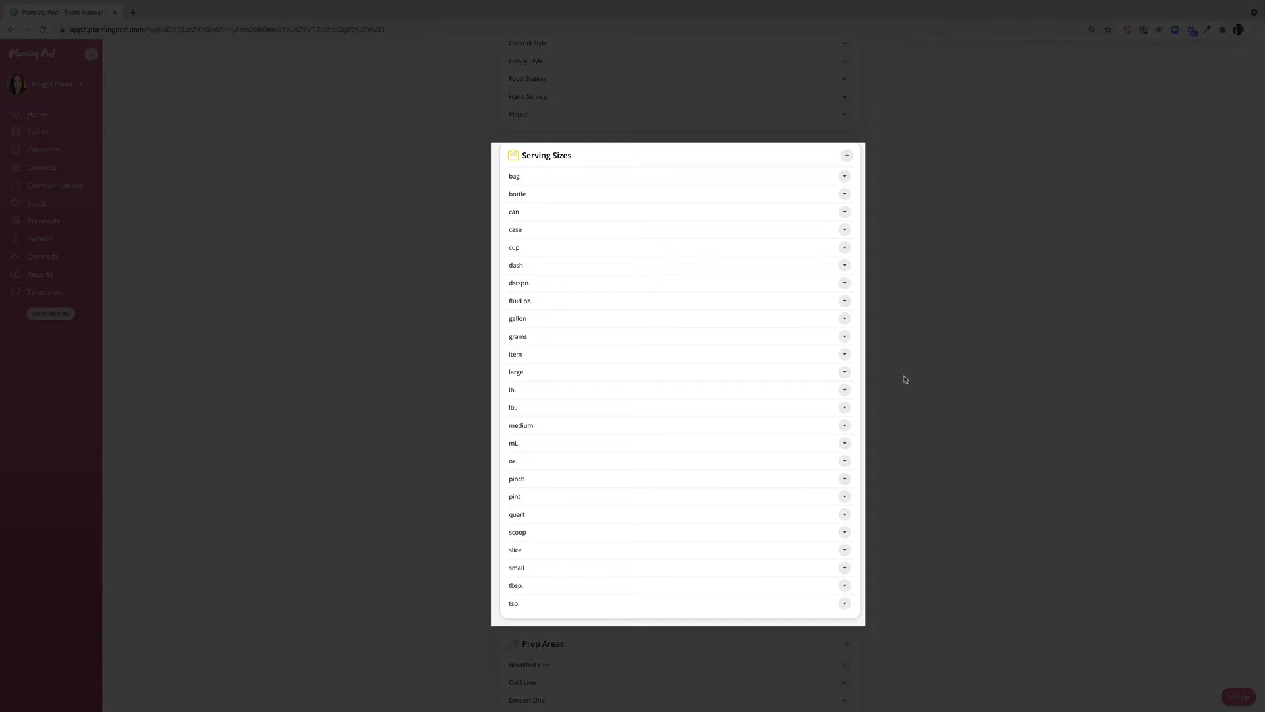
{"action": "scroll", "coordinate": [905, 380], "scroll_direction": "down", "scroll_amount": 3}
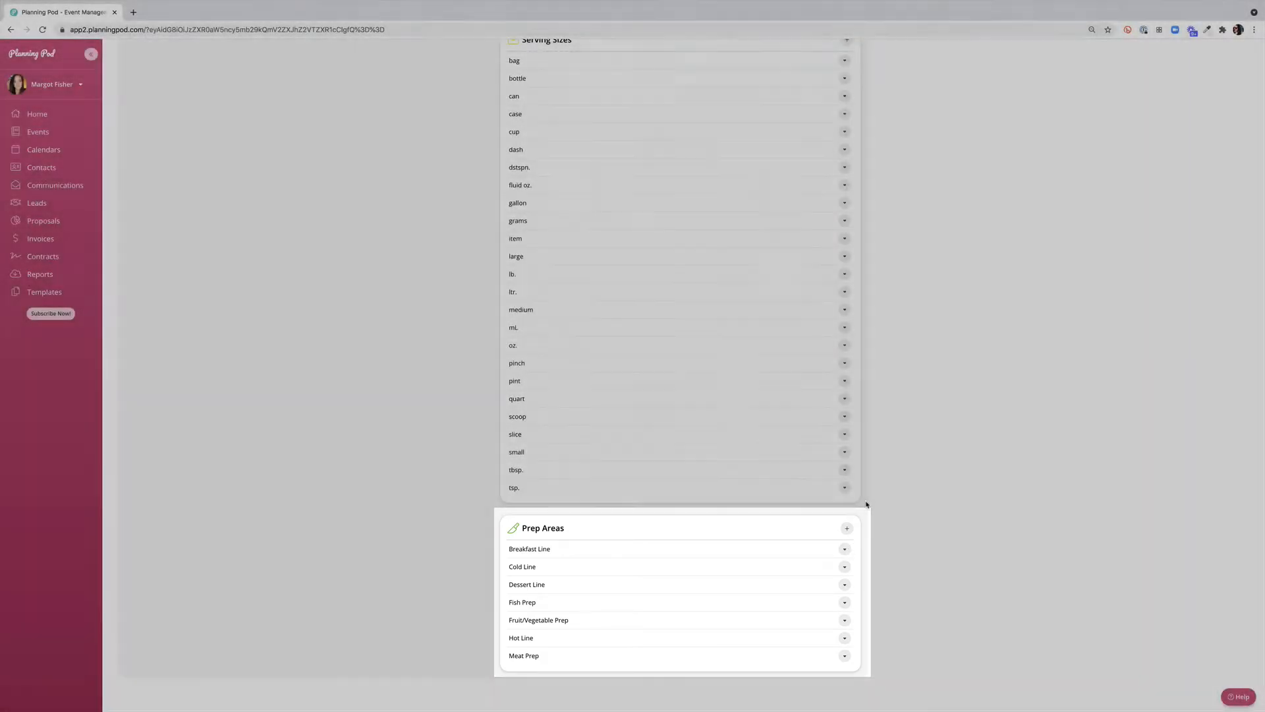
Review the Meal Types and Order Types lists for packages, checking the options available for Appetizer and Drop-Off Catering
{"action": "scroll", "coordinate": [867, 504], "scroll_direction": "up", "scroll_amount": 2}
{"action": "scroll", "coordinate": [868, 505], "scroll_direction": "up", "scroll_amount": 6}
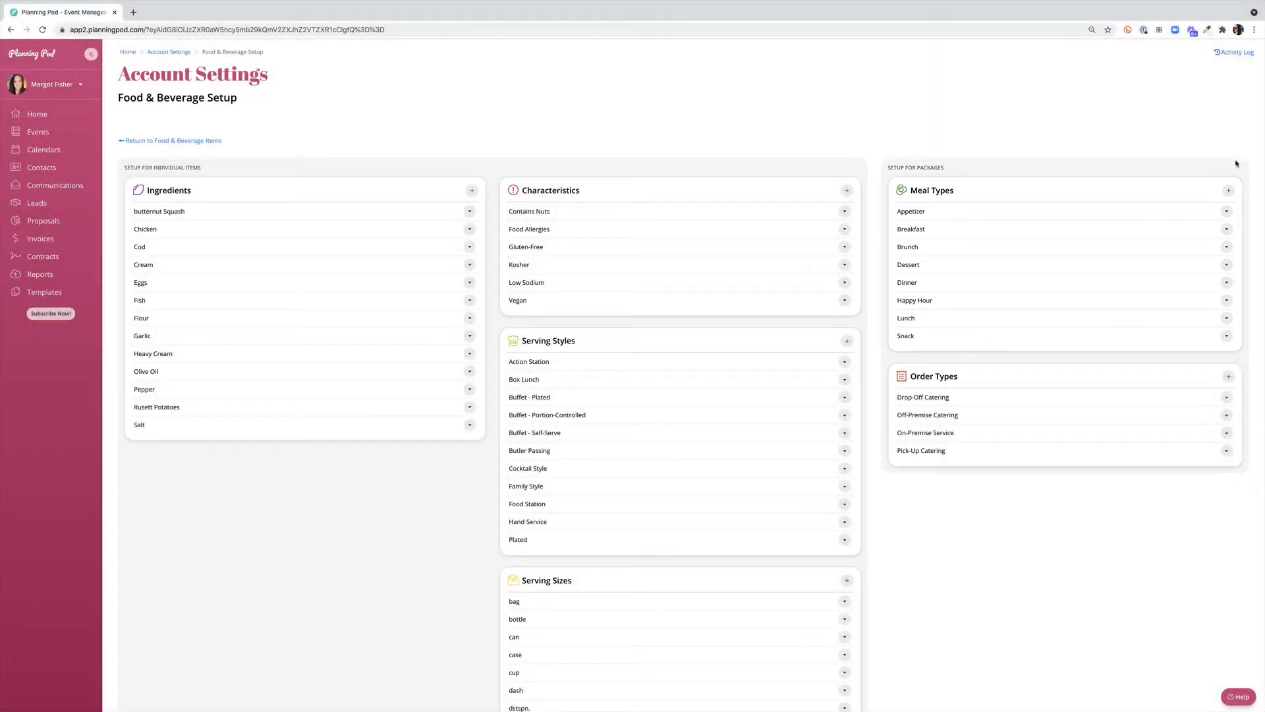
{"action": "left_click", "coordinate": [1227, 213]}
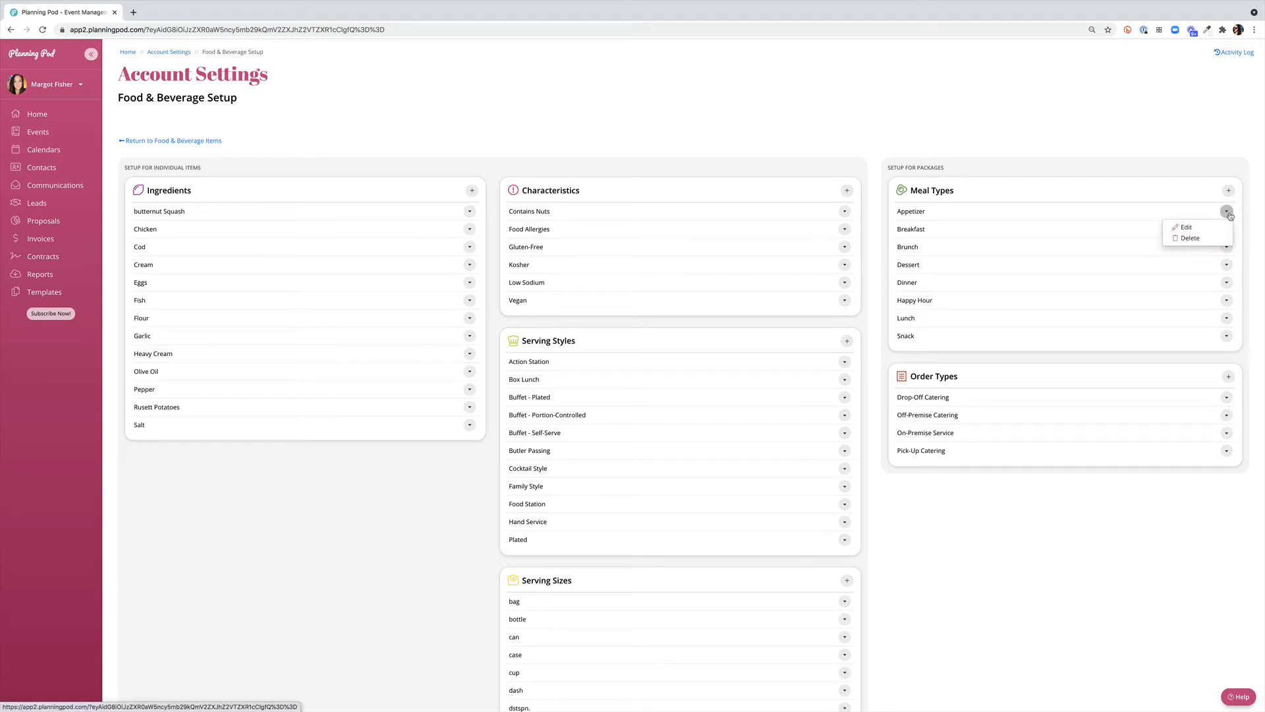
{"action": "left_click", "coordinate": [1228, 213]}
{"action": "scroll", "coordinate": [1185, 488], "scroll_direction": "down", "scroll_amount": 1}
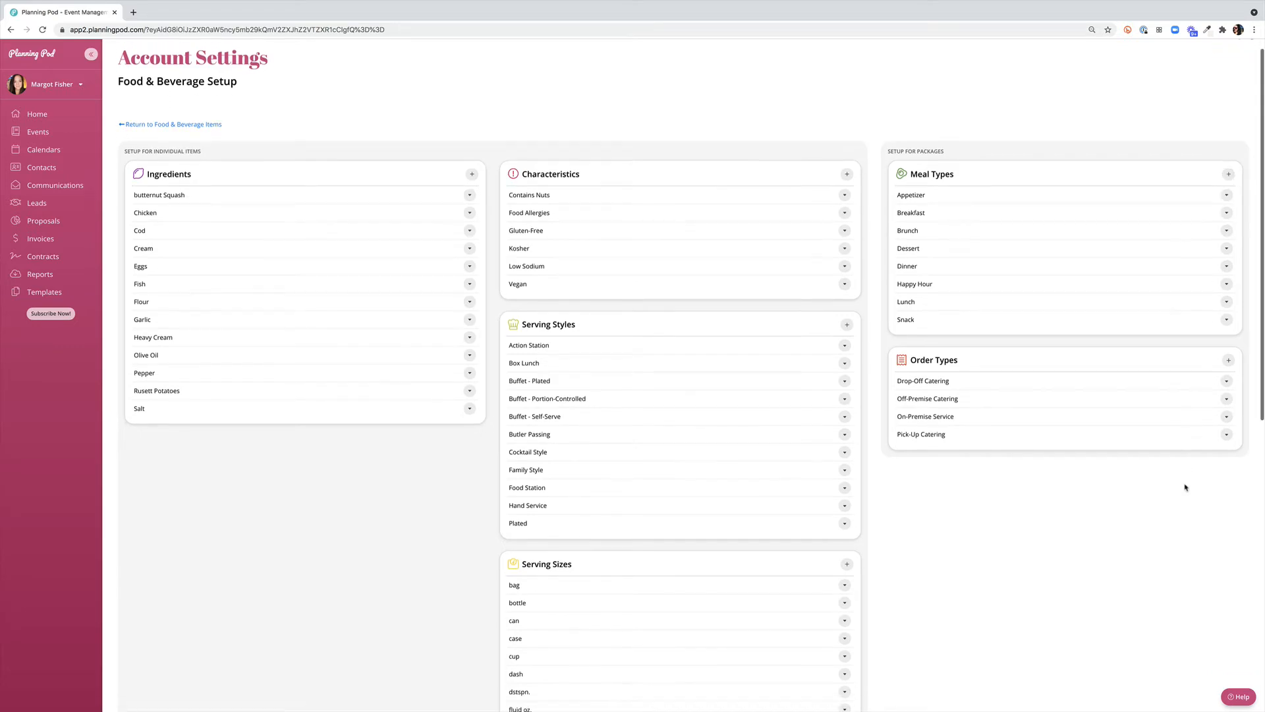
{"action": "scroll", "coordinate": [1185, 488], "scroll_direction": "down", "scroll_amount": 5}
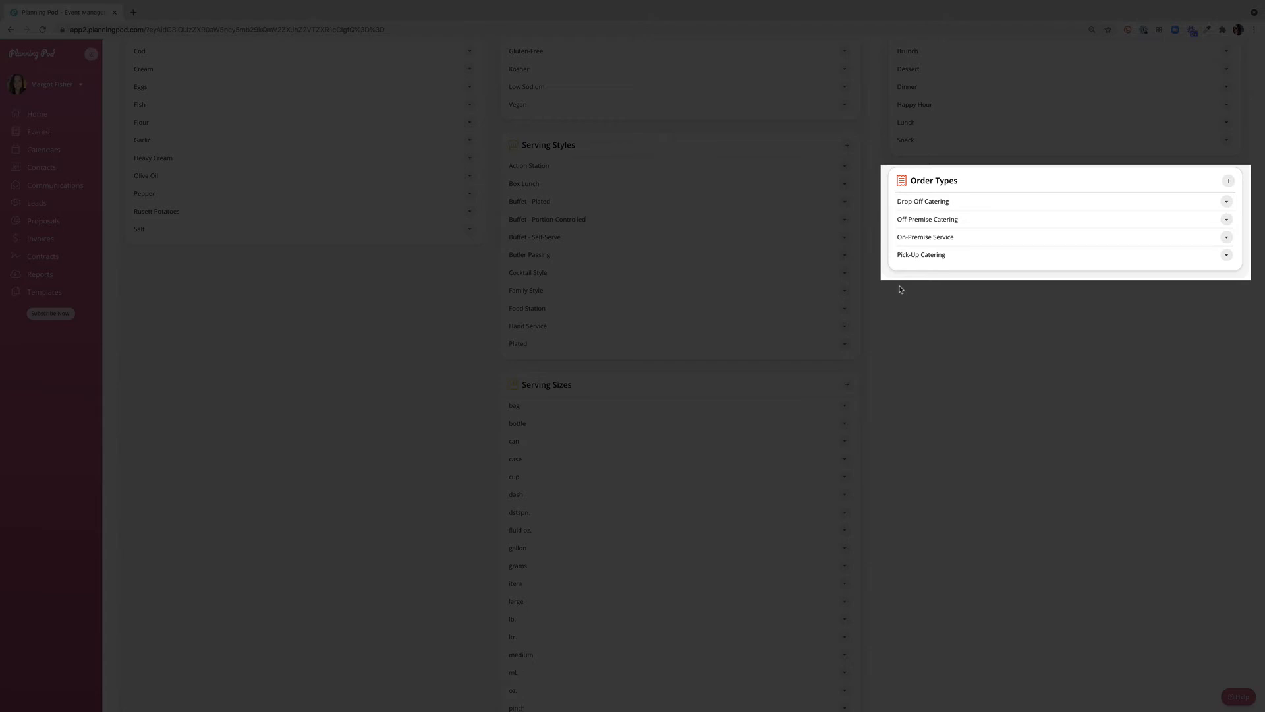
{"action": "left_click", "coordinate": [1226, 202]}
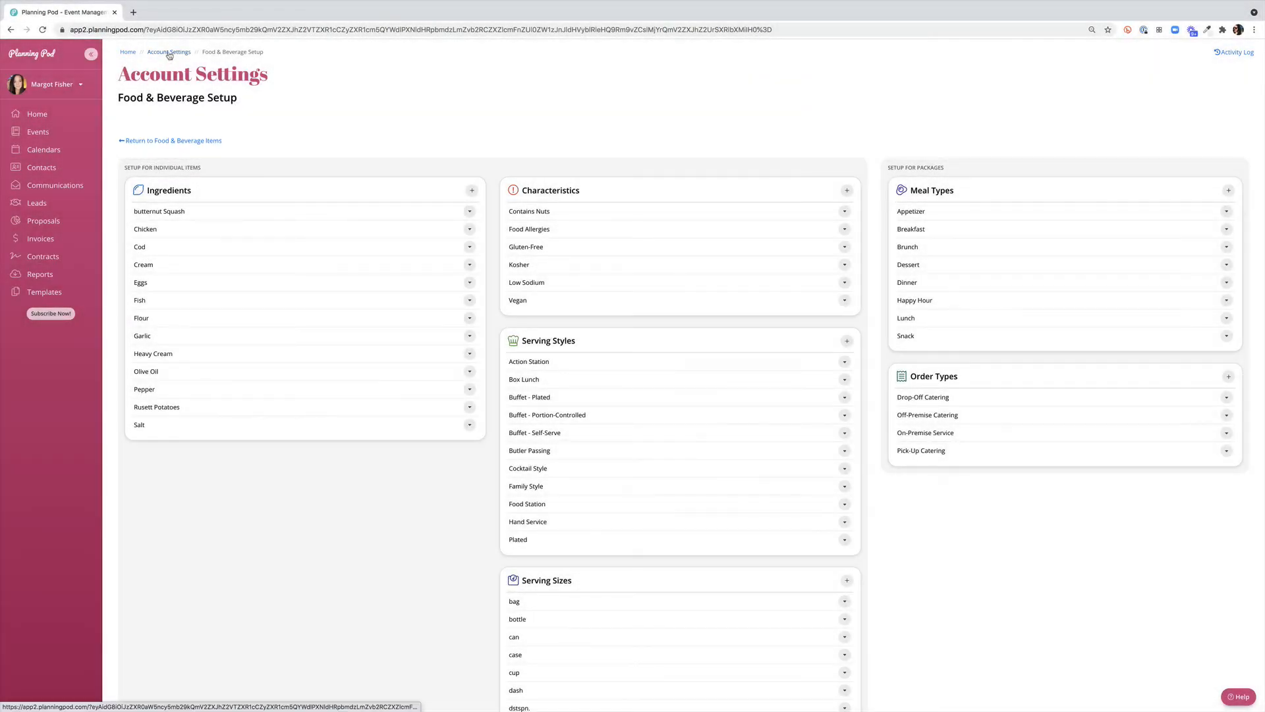
Open Food & Beverage Categories & Items from the account settings and look through the food, beverage and equipment categories
{"action": "left_click", "coordinate": [170, 53]}
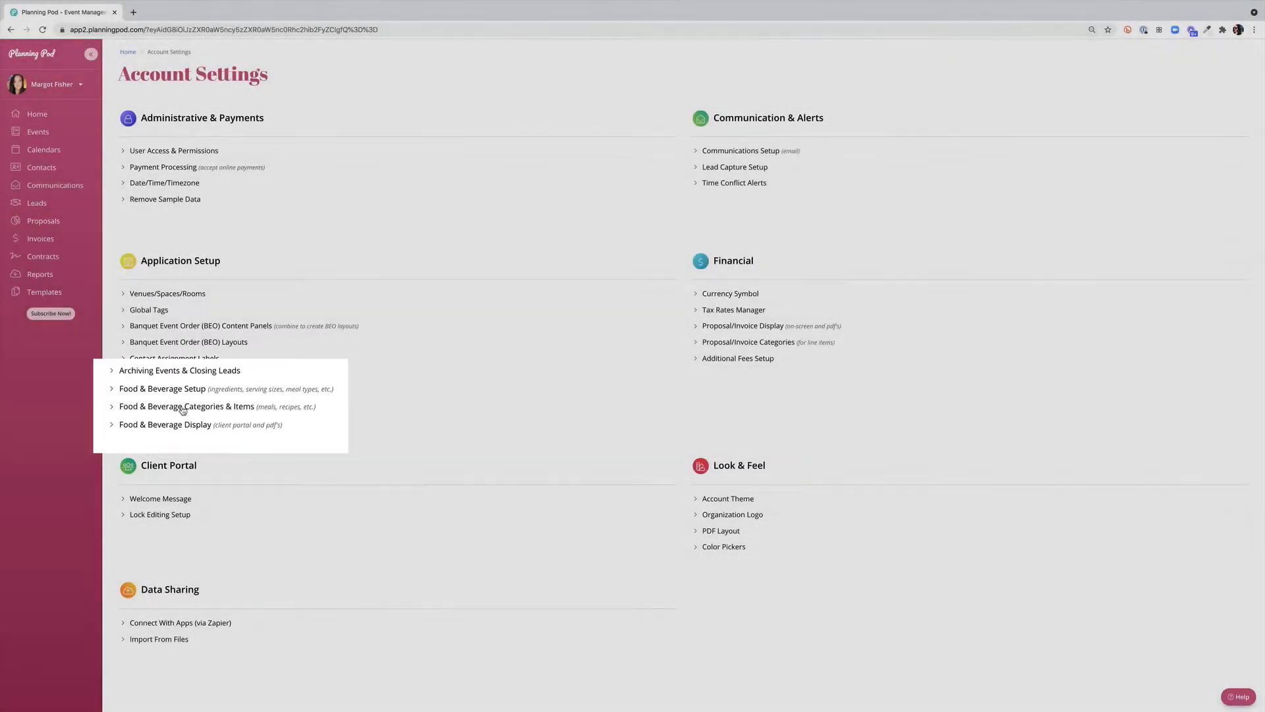
{"action": "left_click", "coordinate": [188, 407]}
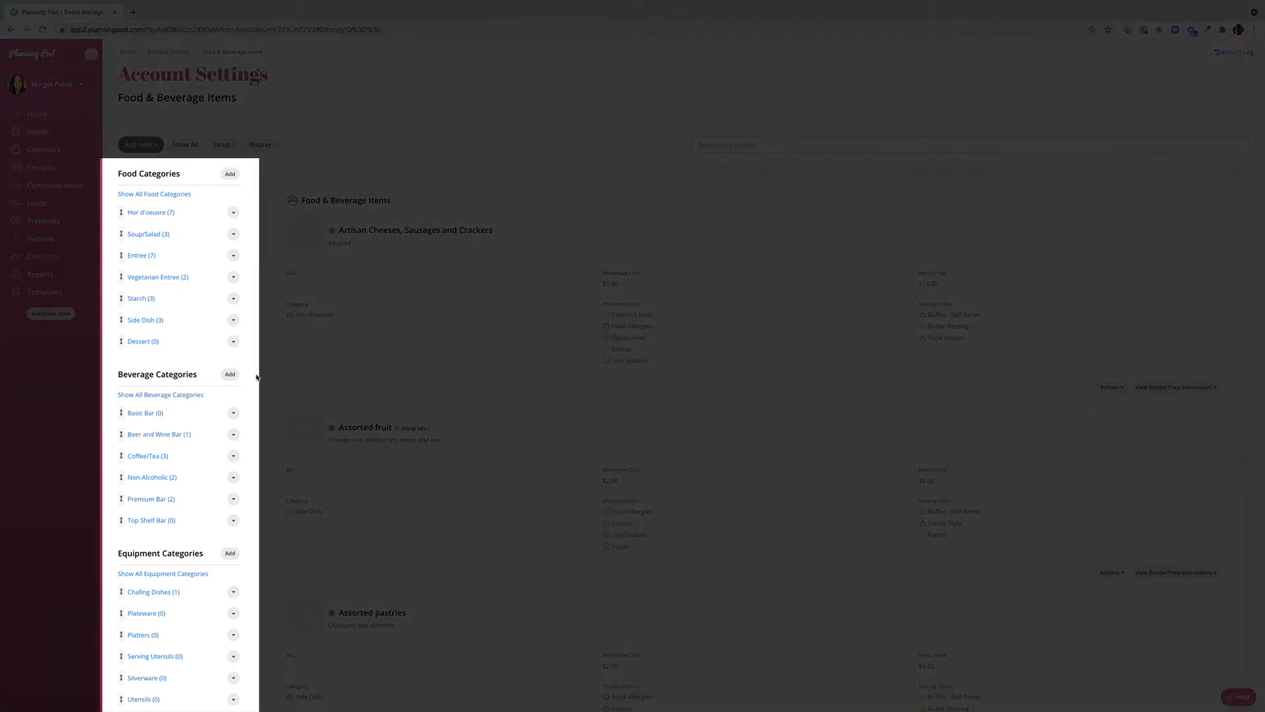
{"action": "scroll", "coordinate": [256, 377], "scroll_direction": "down", "scroll_amount": 1}
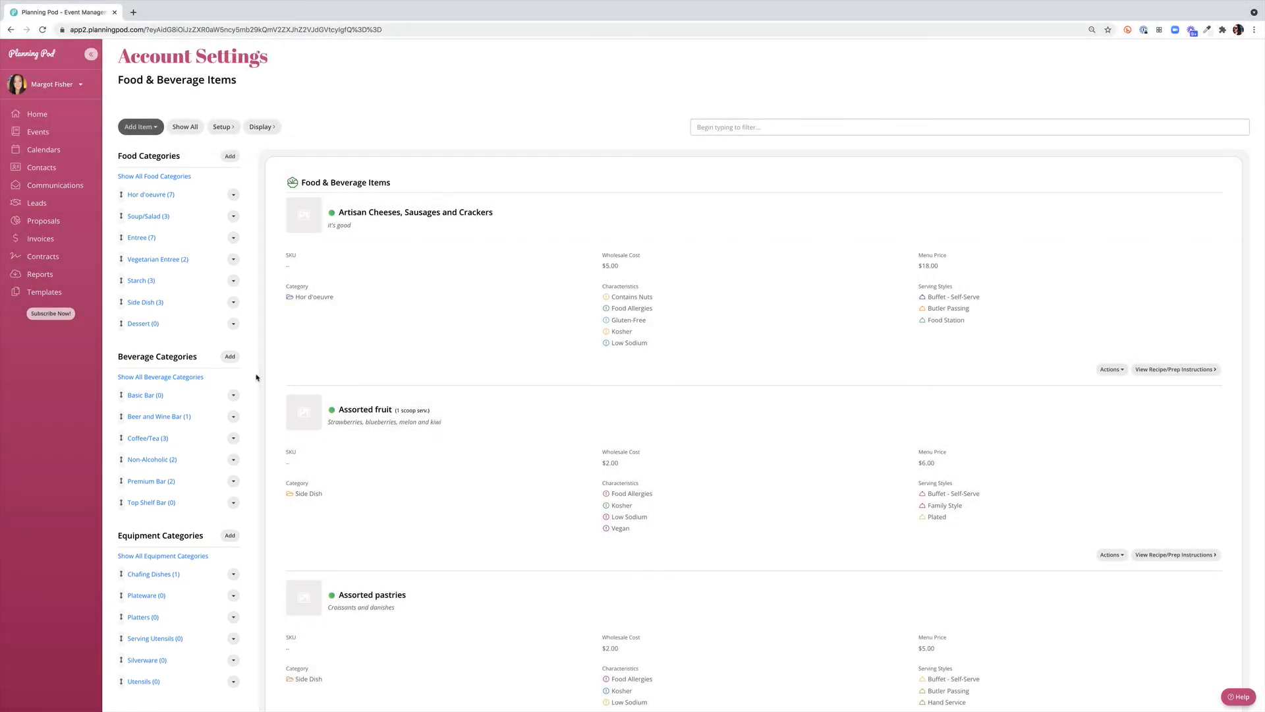
{"action": "scroll", "coordinate": [255, 371], "scroll_direction": "down", "scroll_amount": 3}
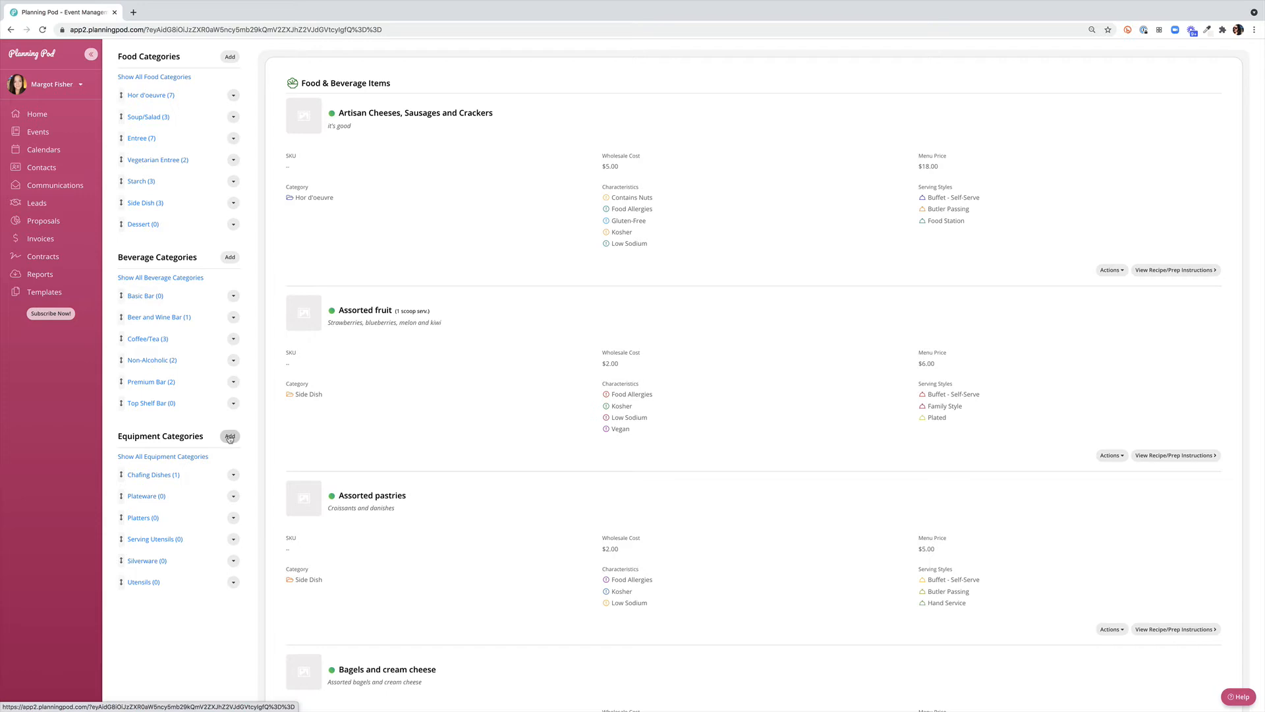
{"action": "scroll", "coordinate": [555, 341], "scroll_direction": "up", "scroll_amount": 2}
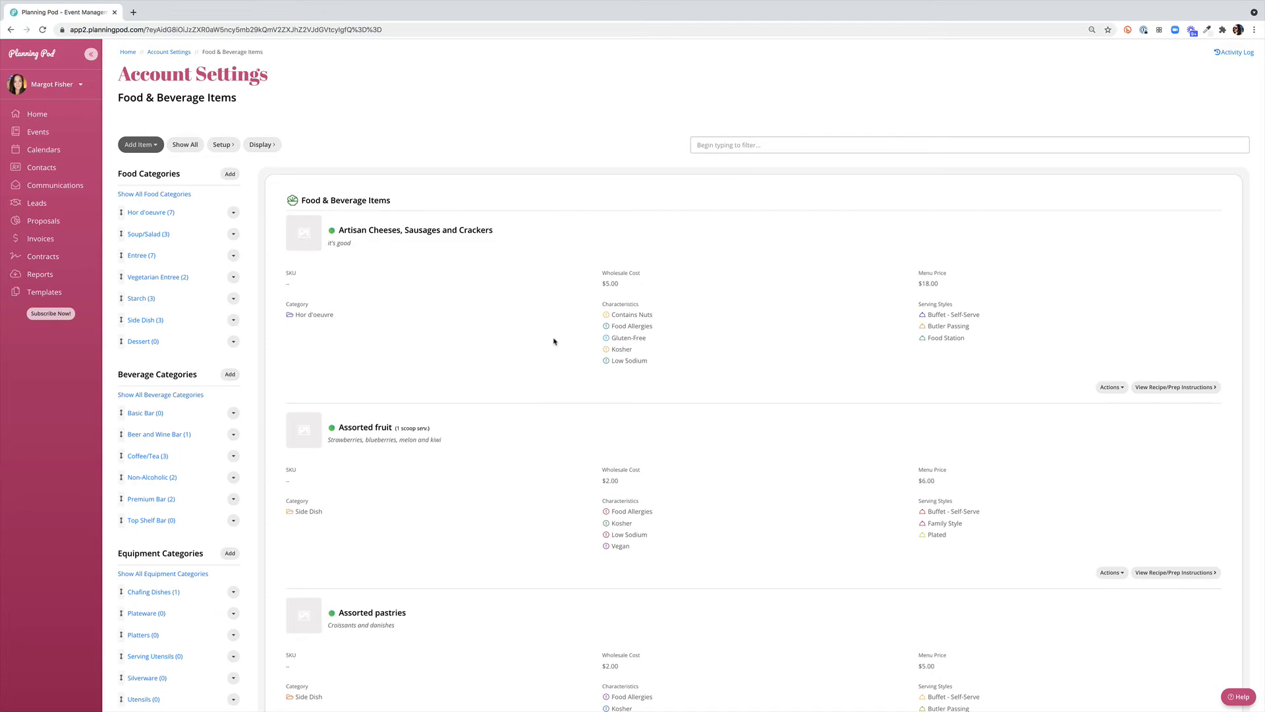
Open the Artisan Cheeses, Sausages and Crackers item for editing, review its status, serving size help and description, and save it with Active enabled
{"action": "left_click", "coordinate": [1116, 388]}
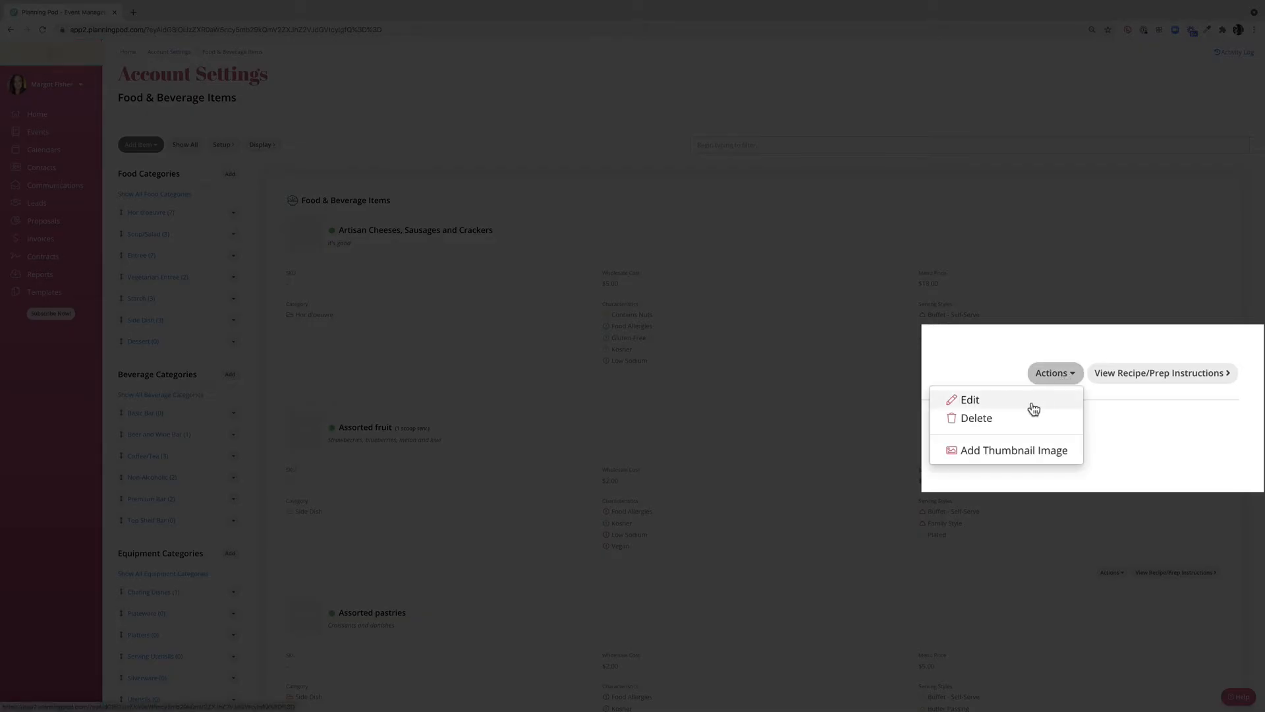
{"action": "left_click", "coordinate": [1099, 402]}
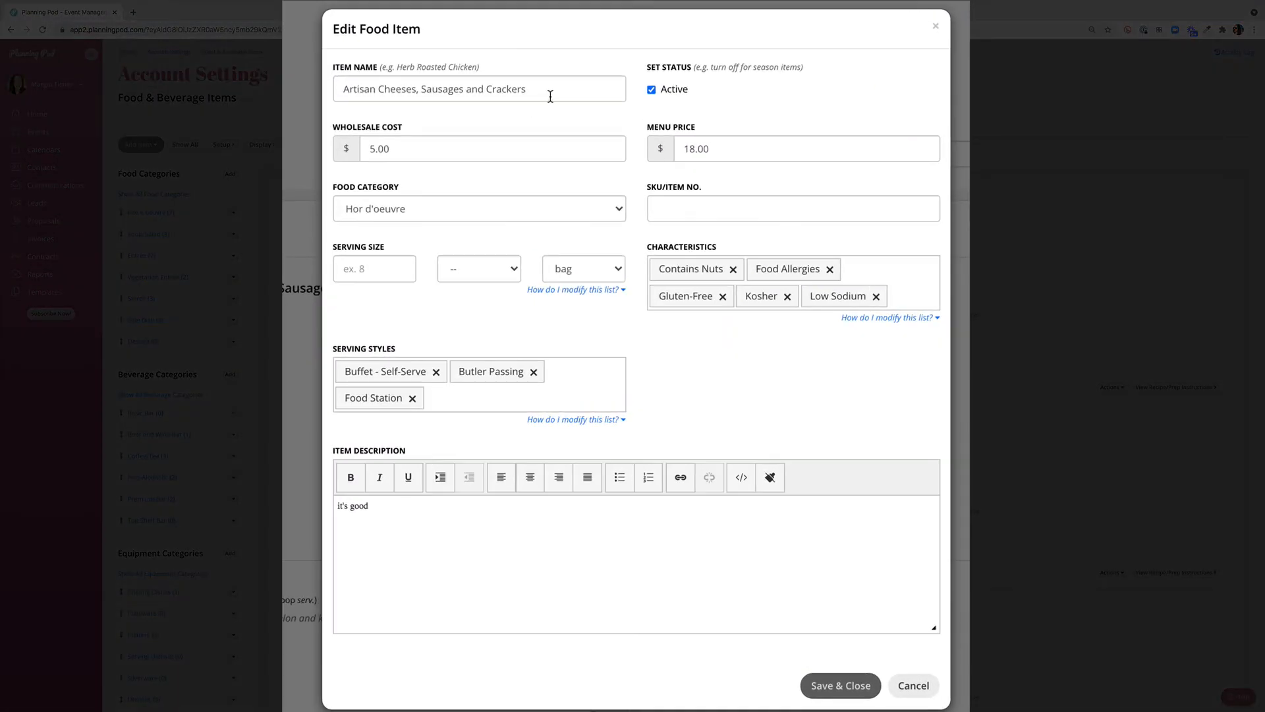
{"action": "left_click", "coordinate": [652, 90]}
{"action": "left_click", "coordinate": [651, 90]}
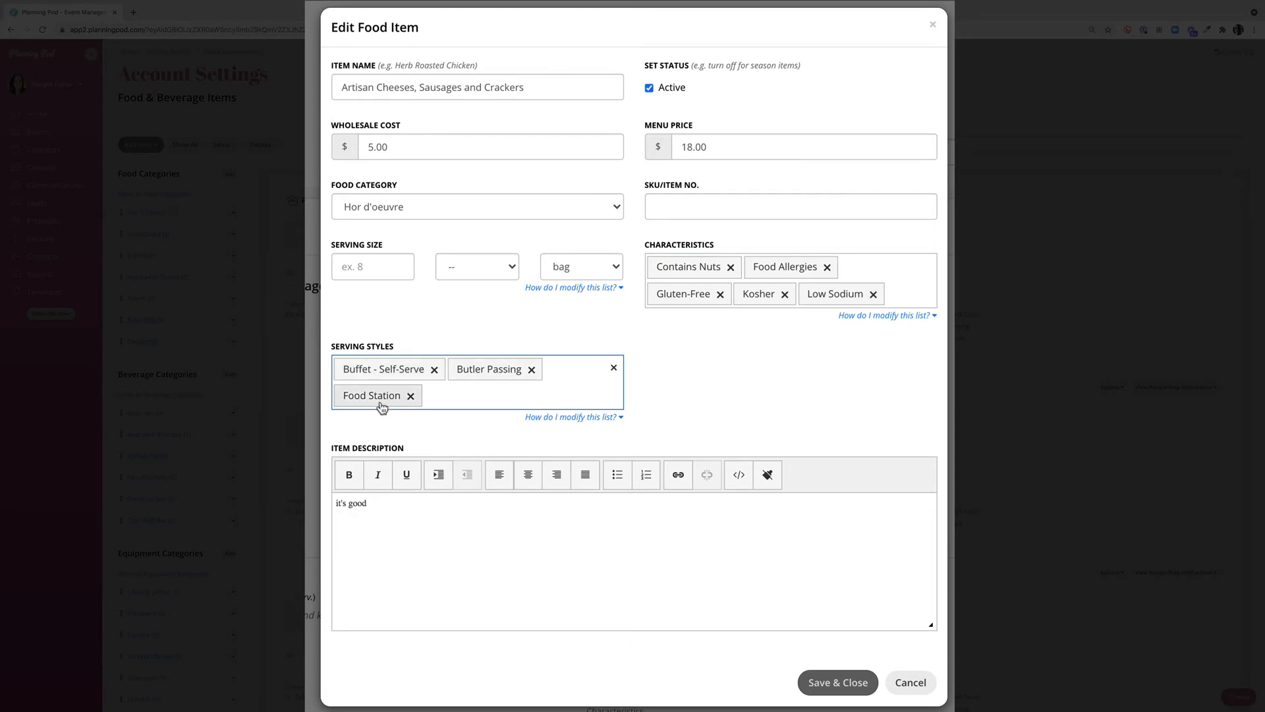
{"action": "left_click", "coordinate": [613, 290]}
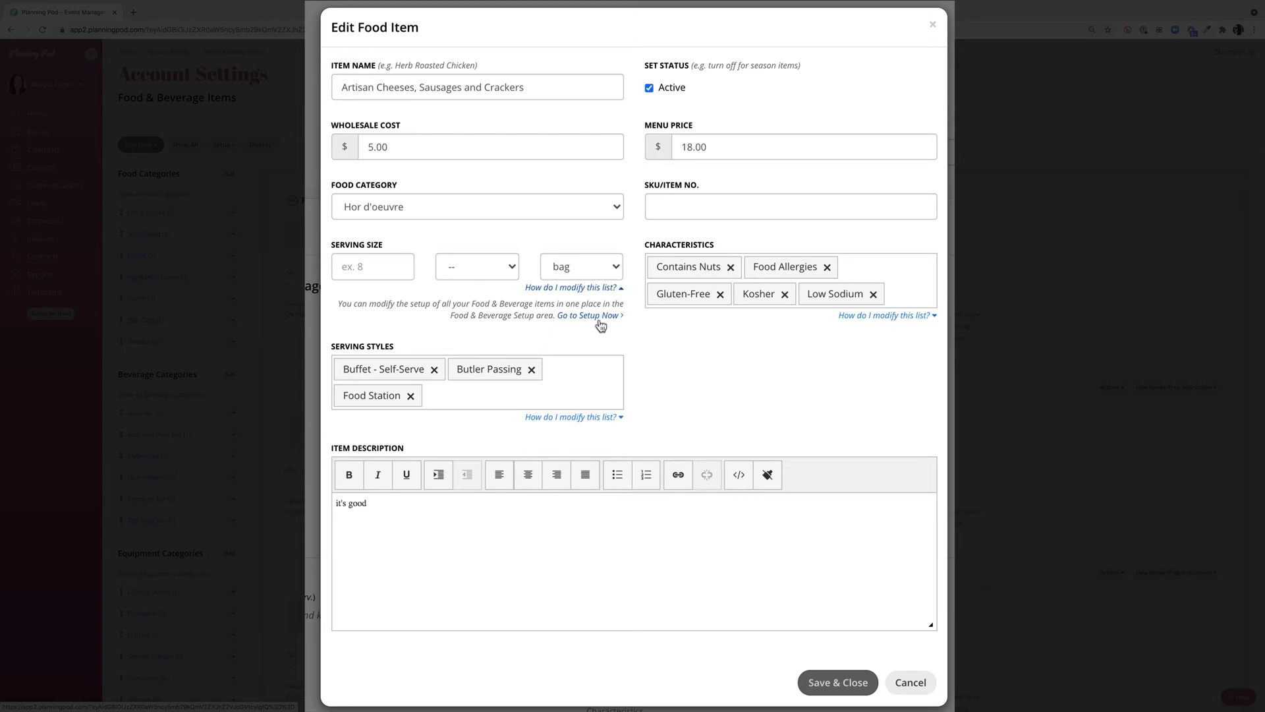
{"action": "double_click", "coordinate": [385, 505]}
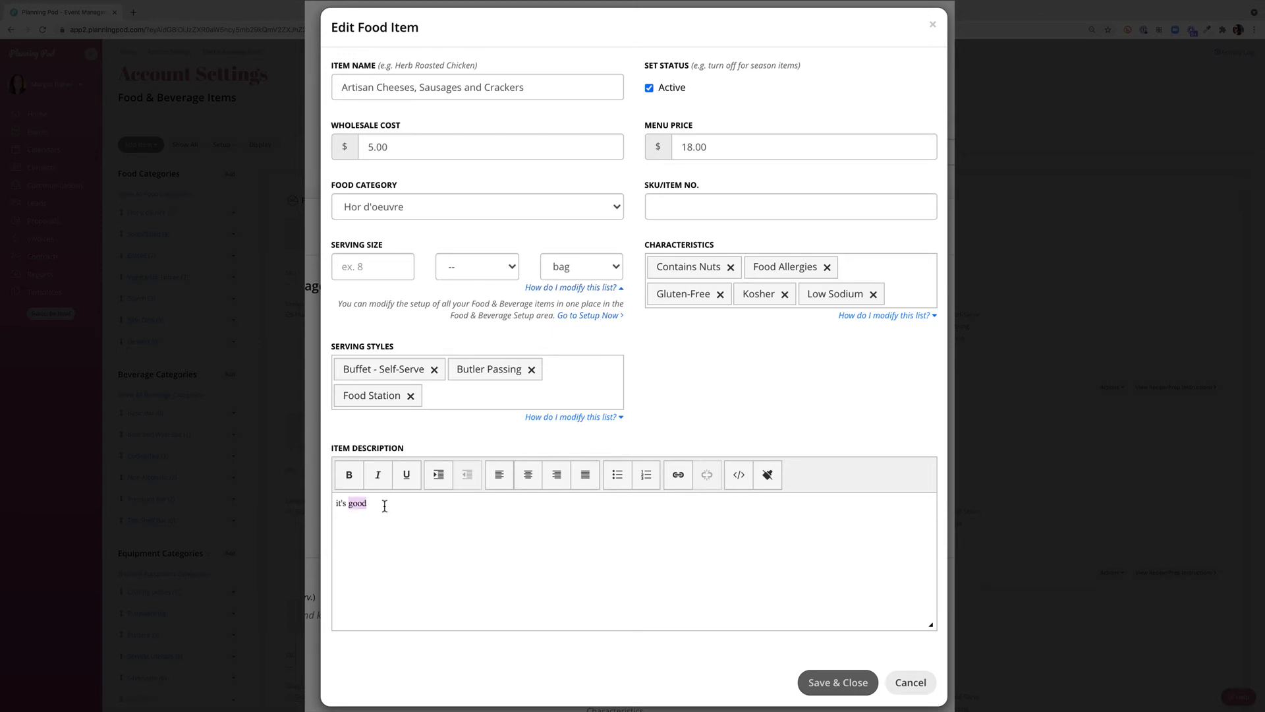
{"action": "left_click", "coordinate": [423, 506]}
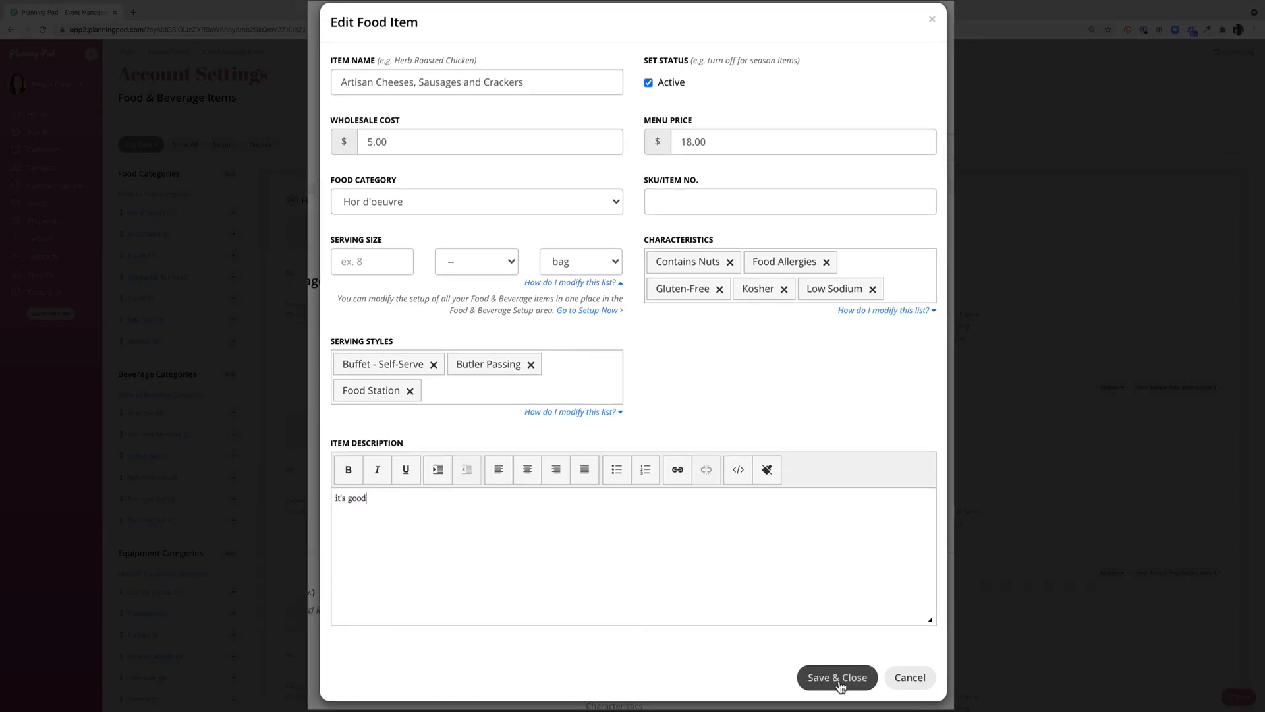
{"action": "left_click", "coordinate": [837, 682]}
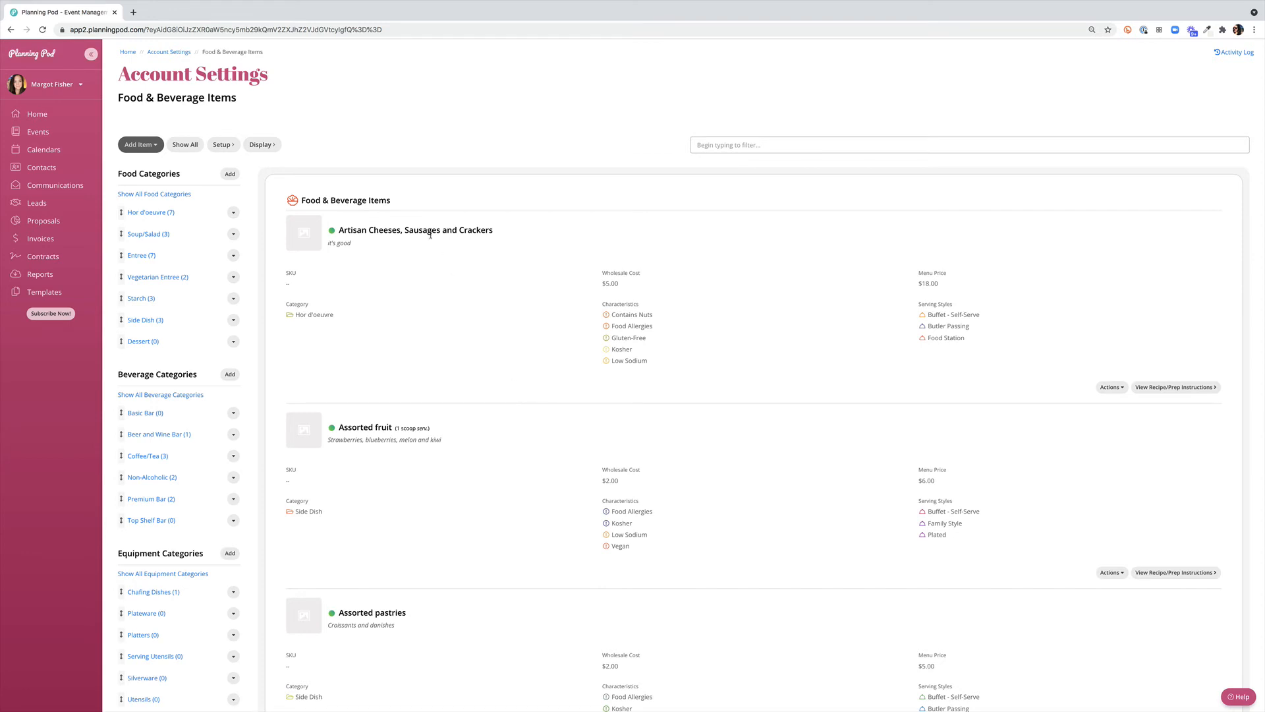
Create a beverage item named Chai Tea with a wholesale cost of 2.00 and a menu price of 12.00
{"action": "left_click", "coordinate": [146, 146]}
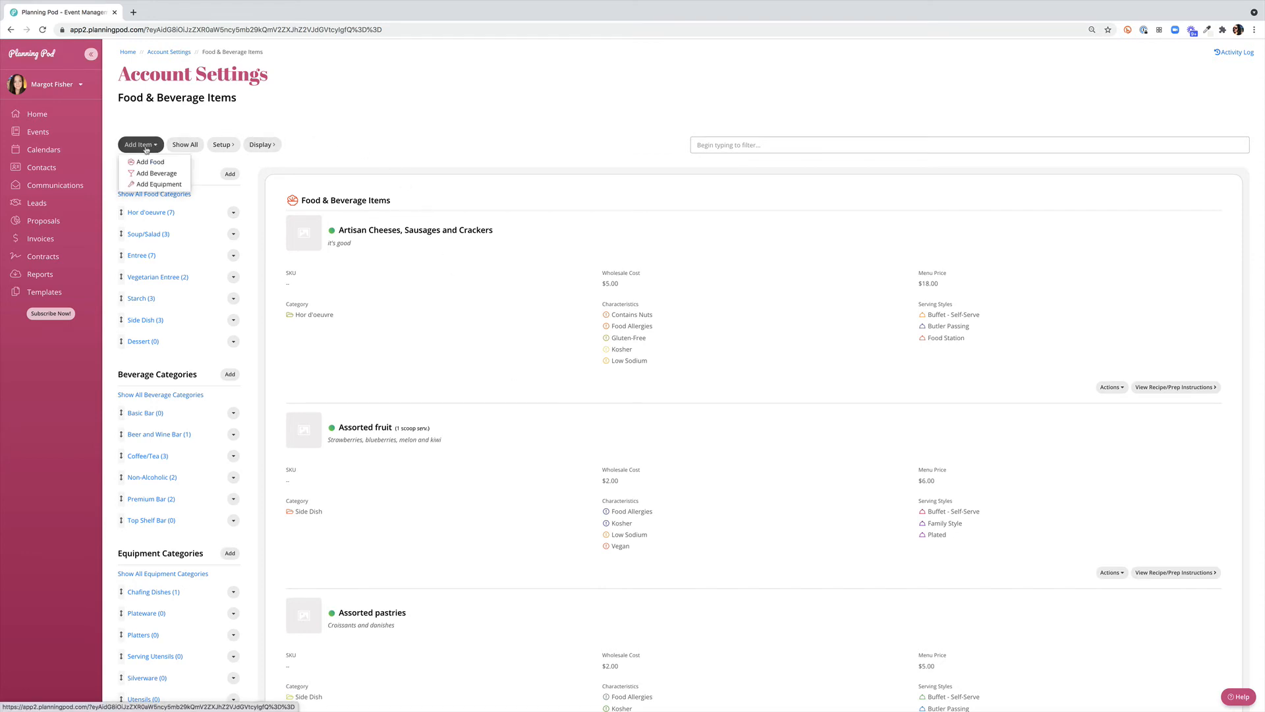
{"action": "left_click", "coordinate": [156, 174]}
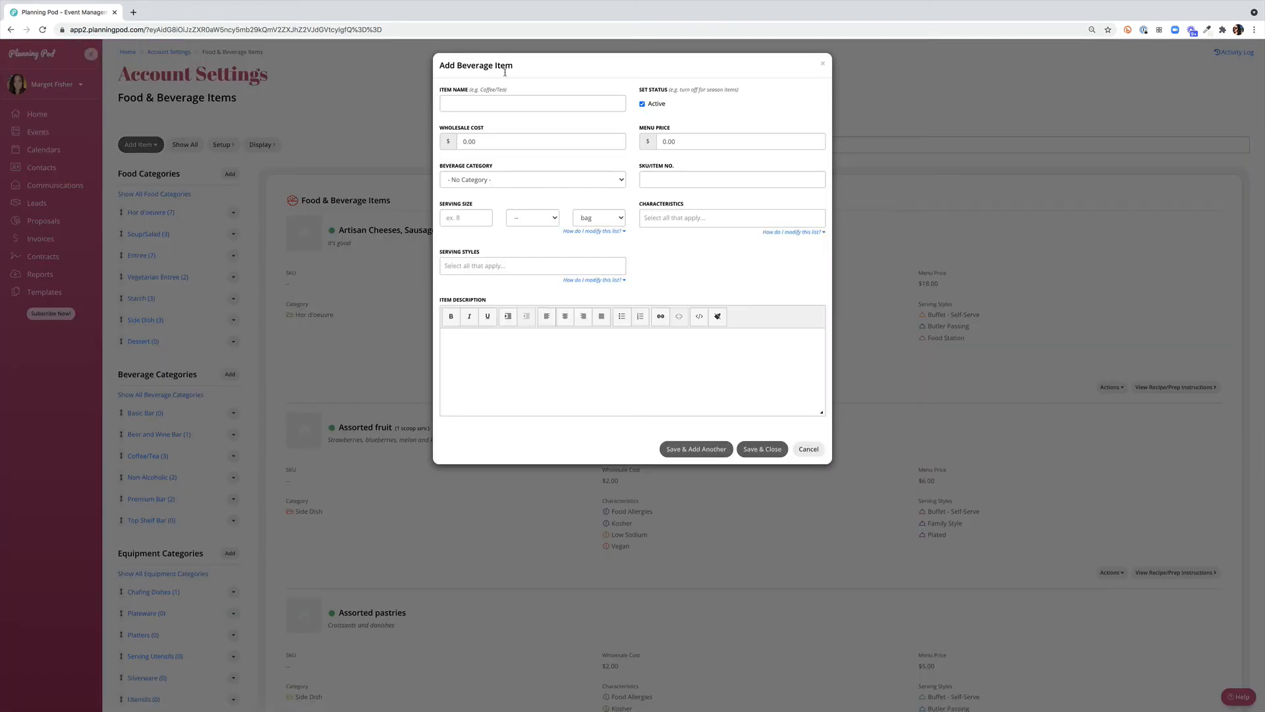
{"action": "left_click", "coordinate": [484, 102]}
{"action": "type", "text": "Chai Tea"}
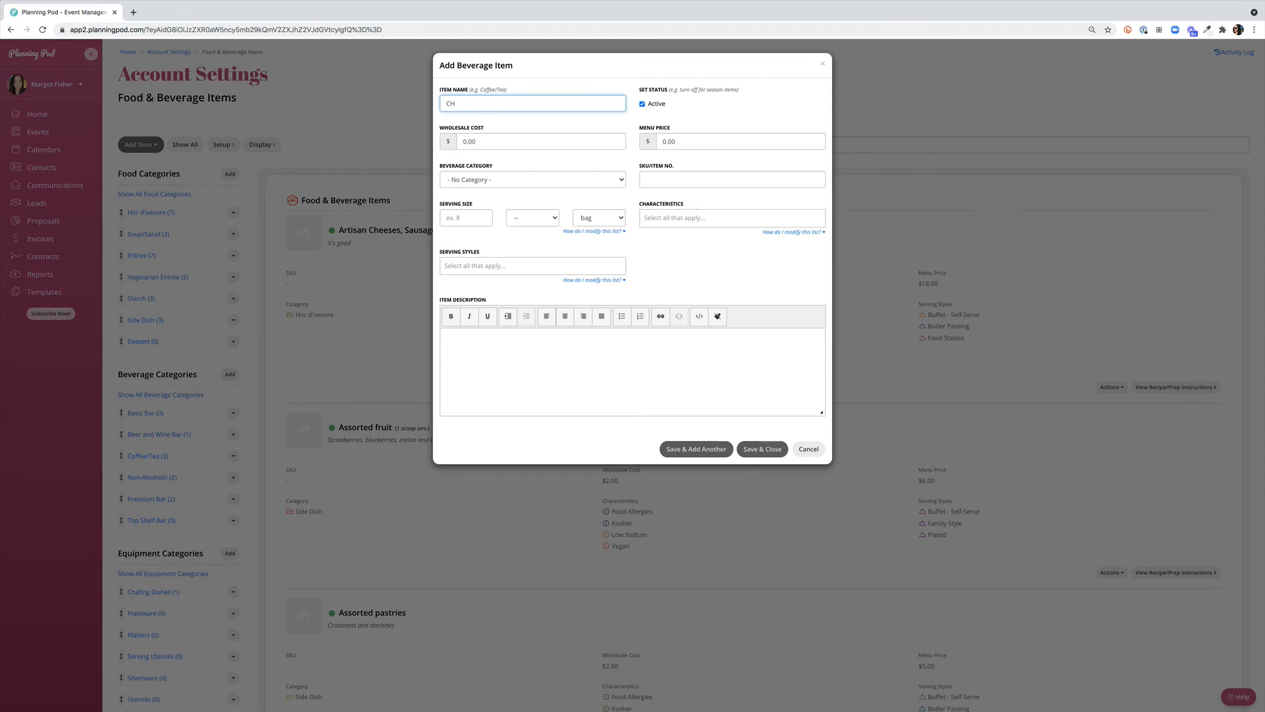
{"action": "left_click", "coordinate": [488, 141]}
{"action": "type", "text": "2.00"}
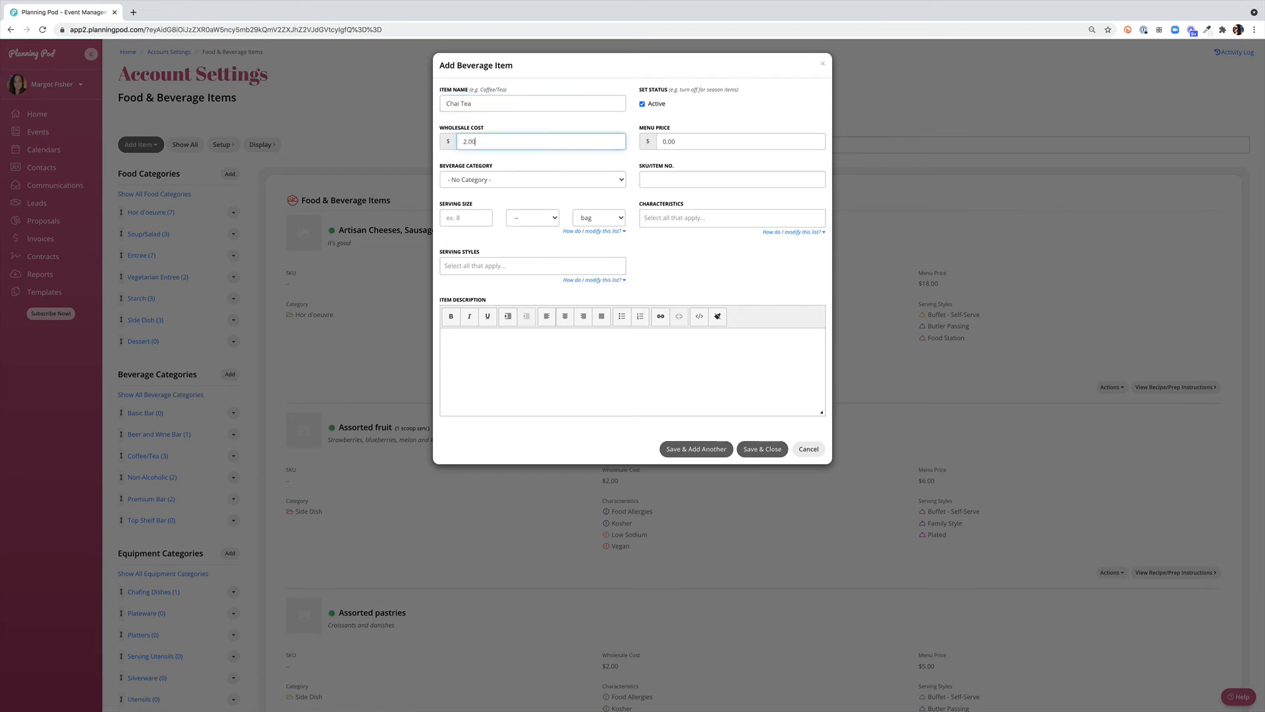
{"action": "left_click", "coordinate": [694, 143]}
{"action": "type", "text": "12.00"}
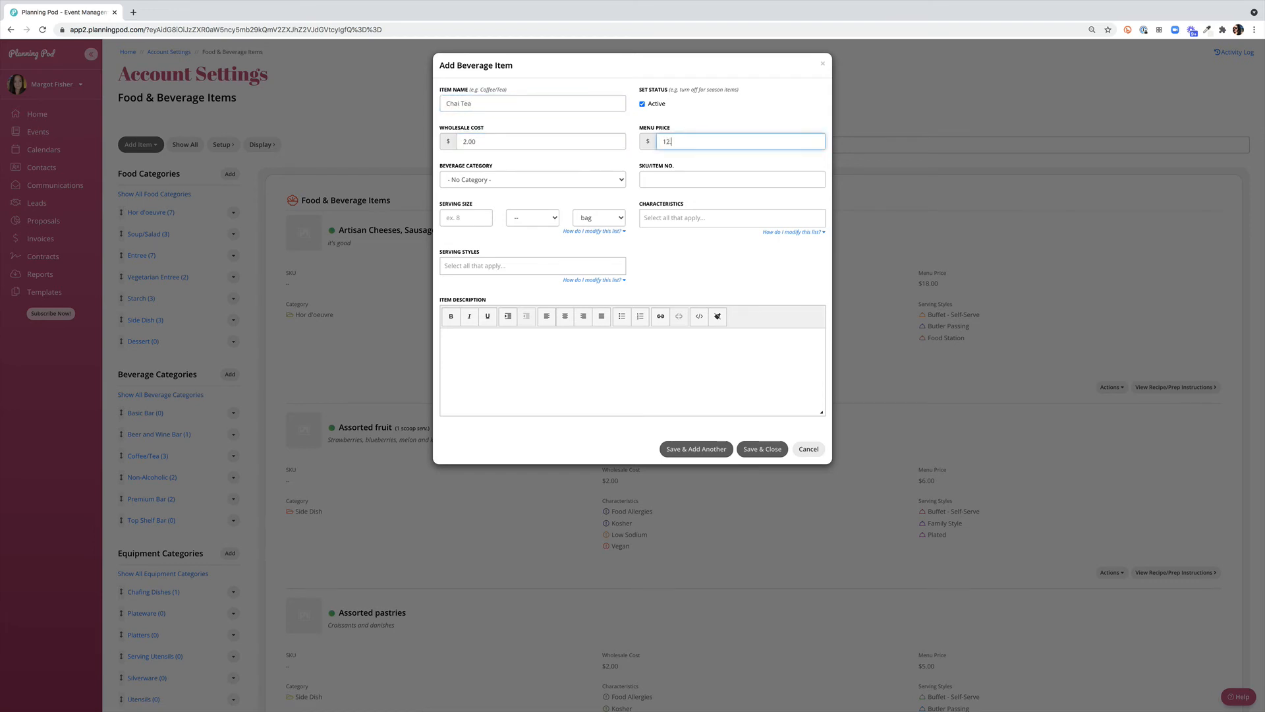
Assign Chai Tea to the Coffee/Tea beverage category and enter a serving size quantity of 1
{"action": "left_click", "coordinate": [514, 180]}
{"action": "left_click", "coordinate": [468, 206]}
{"action": "left_click", "coordinate": [469, 217]}
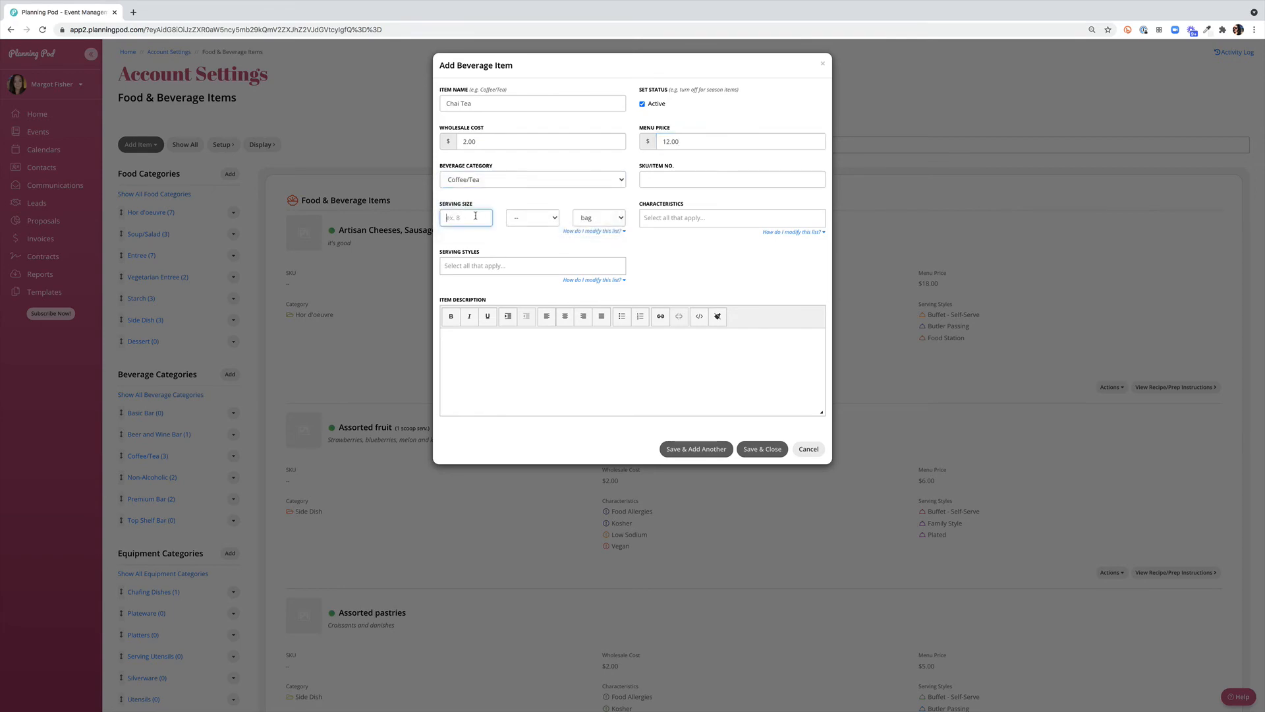
{"action": "type", "text": "1"}
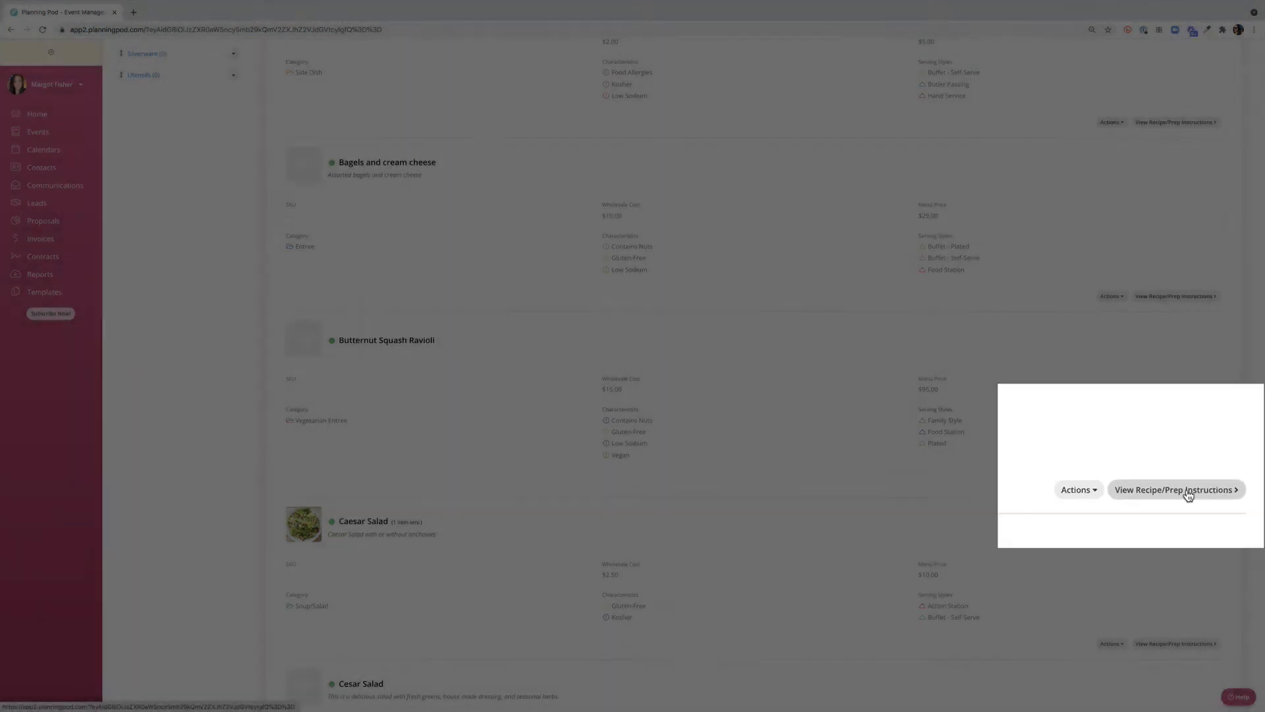
Open the recipe and prep instructions for Butternut Squash Ravioli and review its prep time, cook time and yield settings
{"action": "left_click", "coordinate": [1177, 495]}
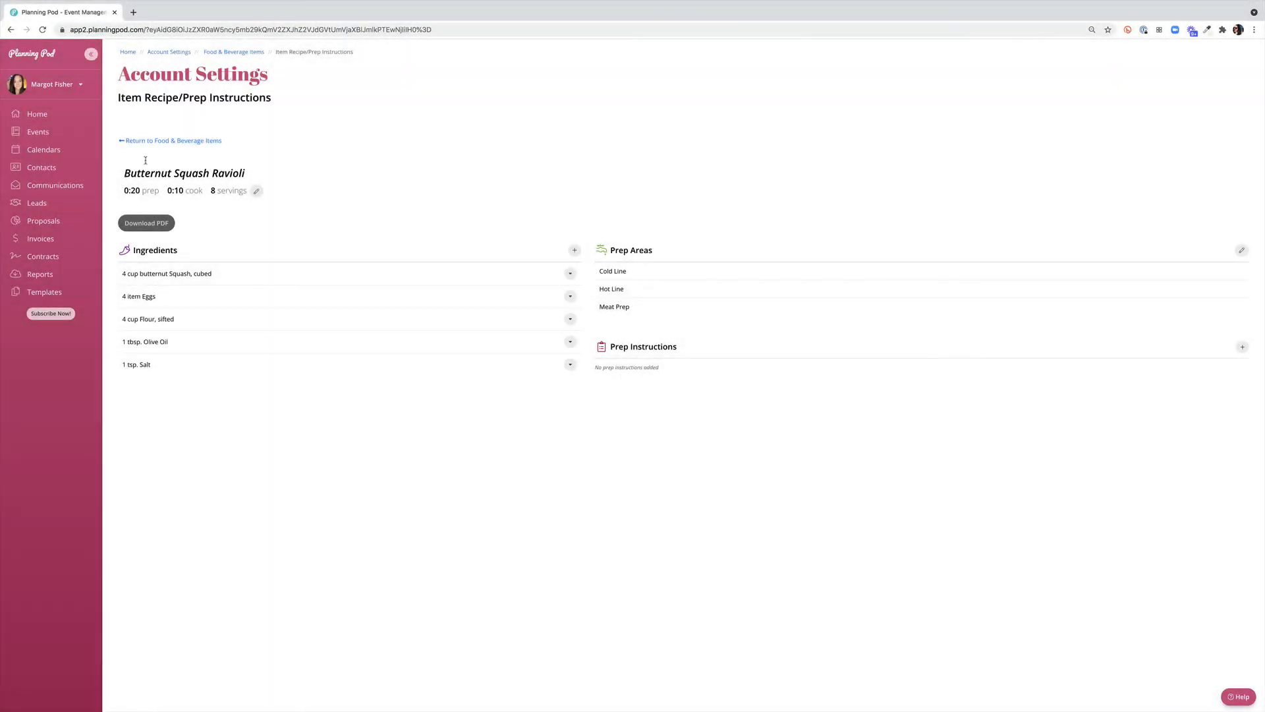
{"action": "left_click", "coordinate": [257, 191]}
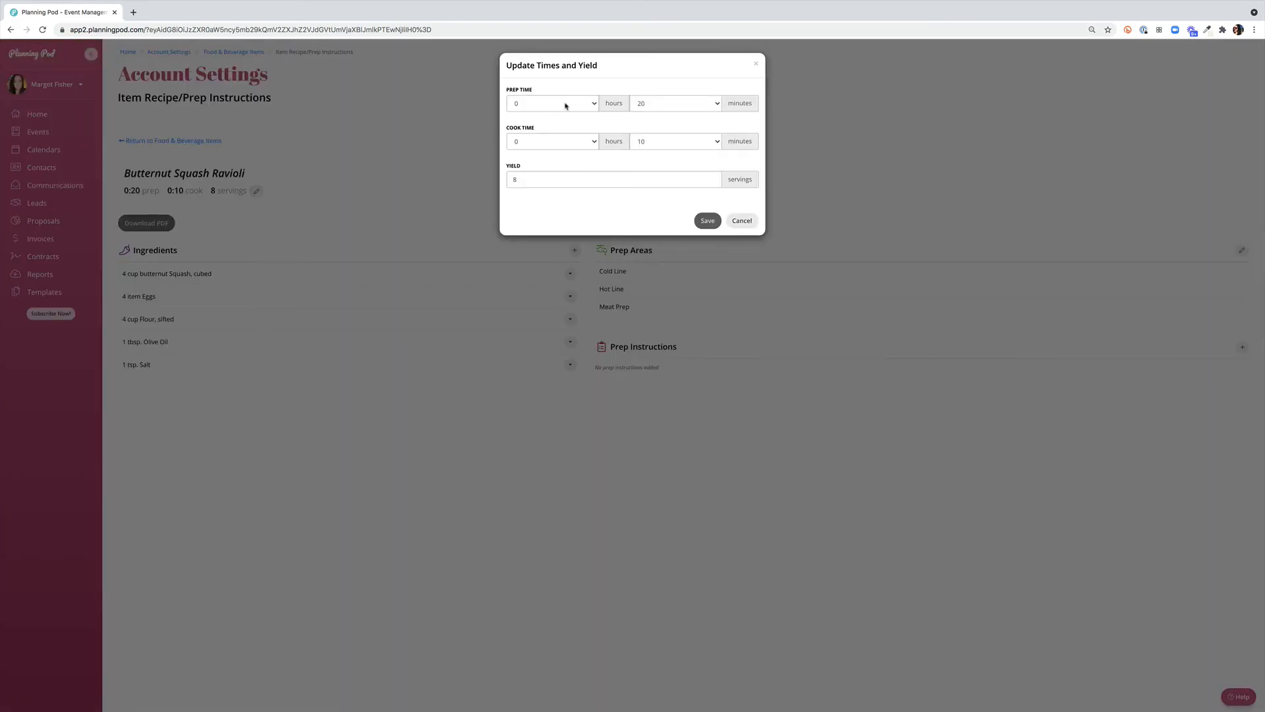
{"action": "left_click", "coordinate": [582, 247]}
Start a new ingredient for the Butternut Squash Ravioli recipe with a measurement of 1 1/4 cup
{"action": "left_click", "coordinate": [575, 250]}
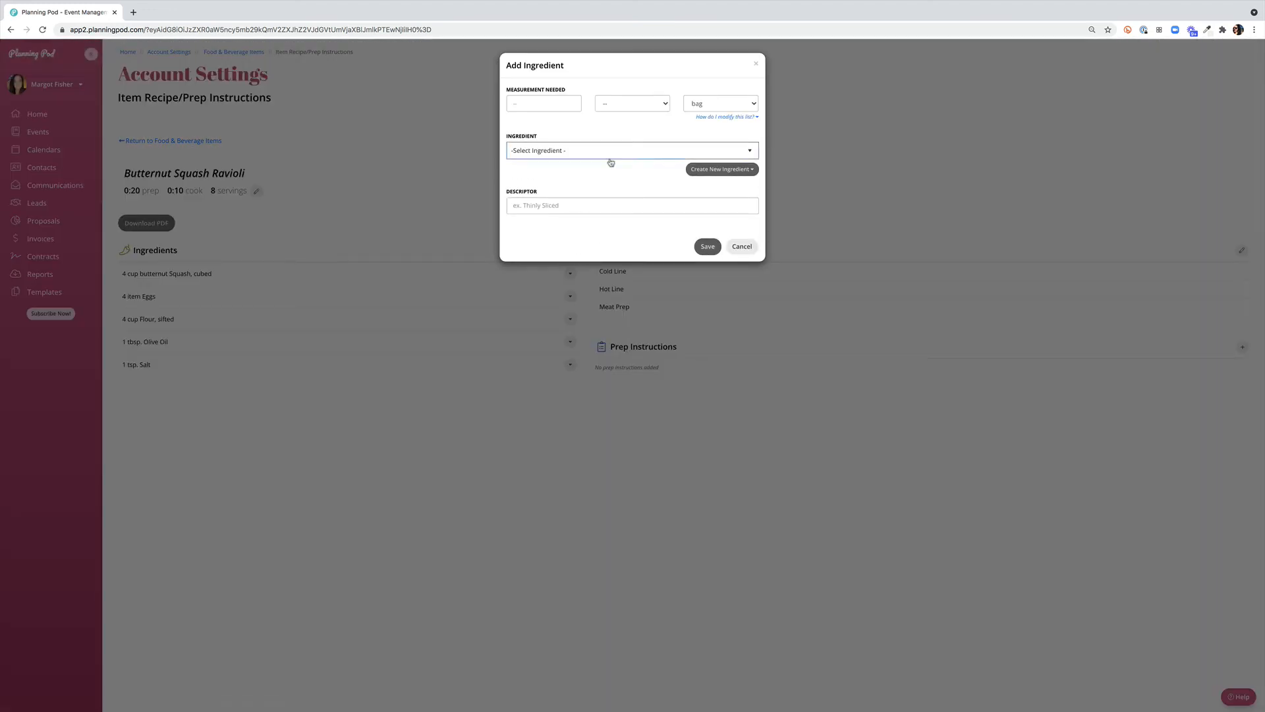
{"action": "left_click", "coordinate": [565, 104]}
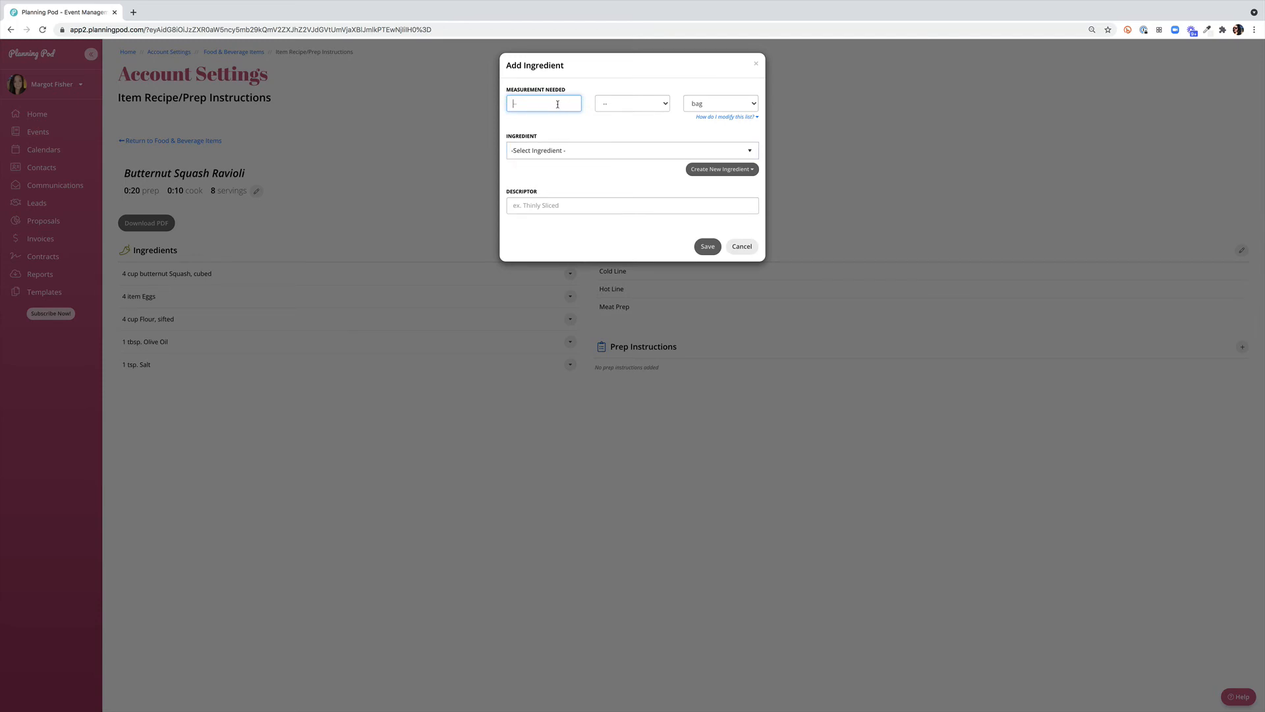
{"action": "type", "text": "1"}
{"action": "left_click", "coordinate": [644, 104]}
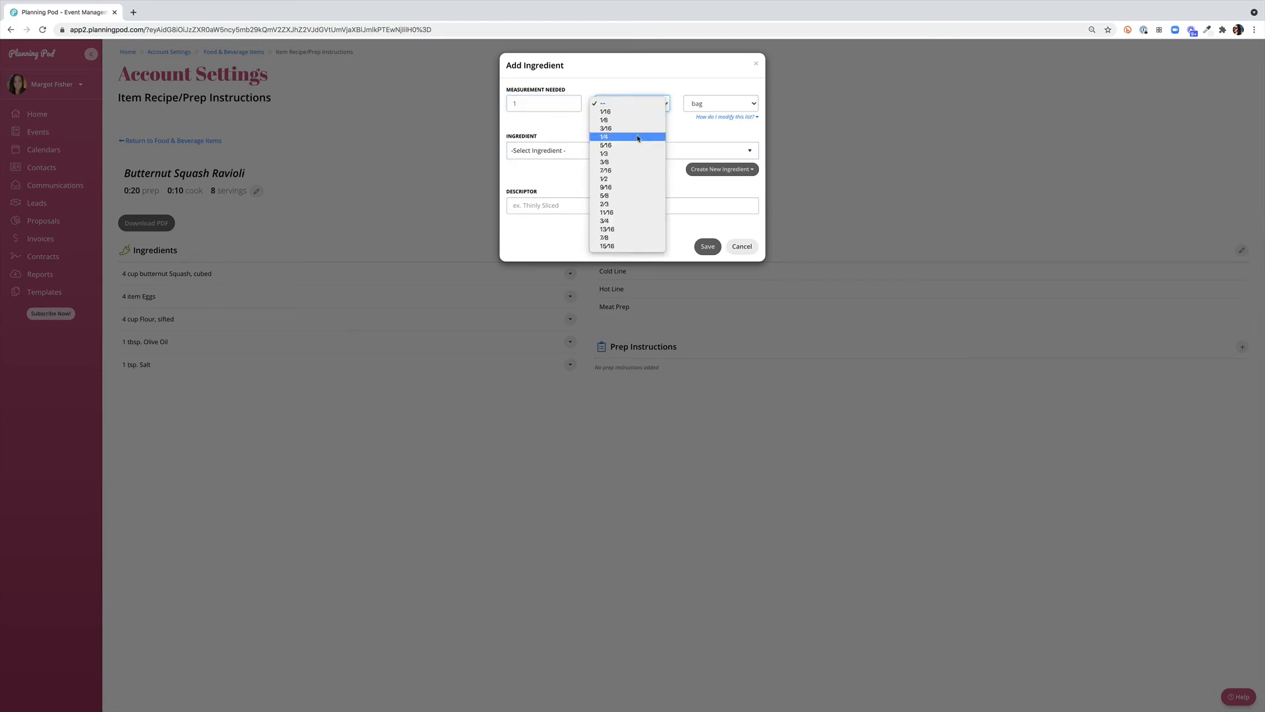
{"action": "left_click", "coordinate": [643, 138]}
{"action": "left_click", "coordinate": [734, 106]}
{"action": "left_click", "coordinate": [708, 139]}
Choose Flour as the ingredient, enter the descriptor "sifted" and save it to the recipe
{"action": "left_click", "coordinate": [612, 150]}
{"action": "type", "text": "flo"}
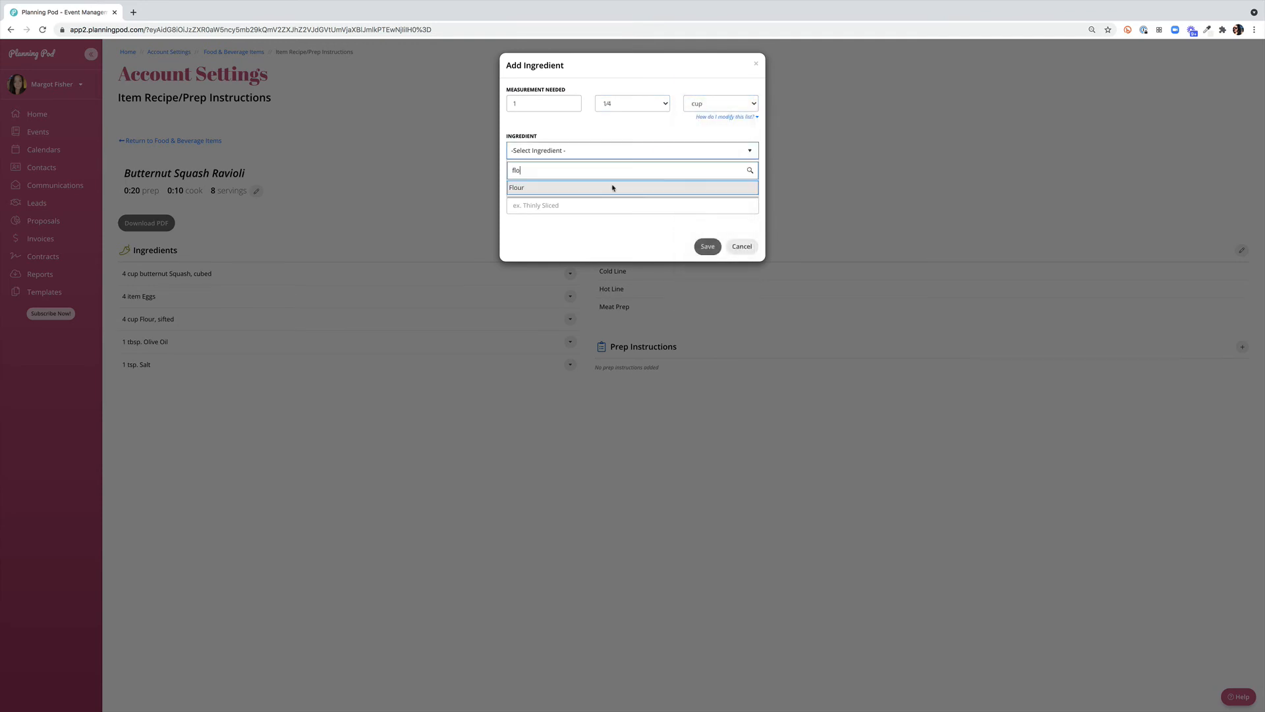
{"action": "left_click", "coordinate": [611, 189]}
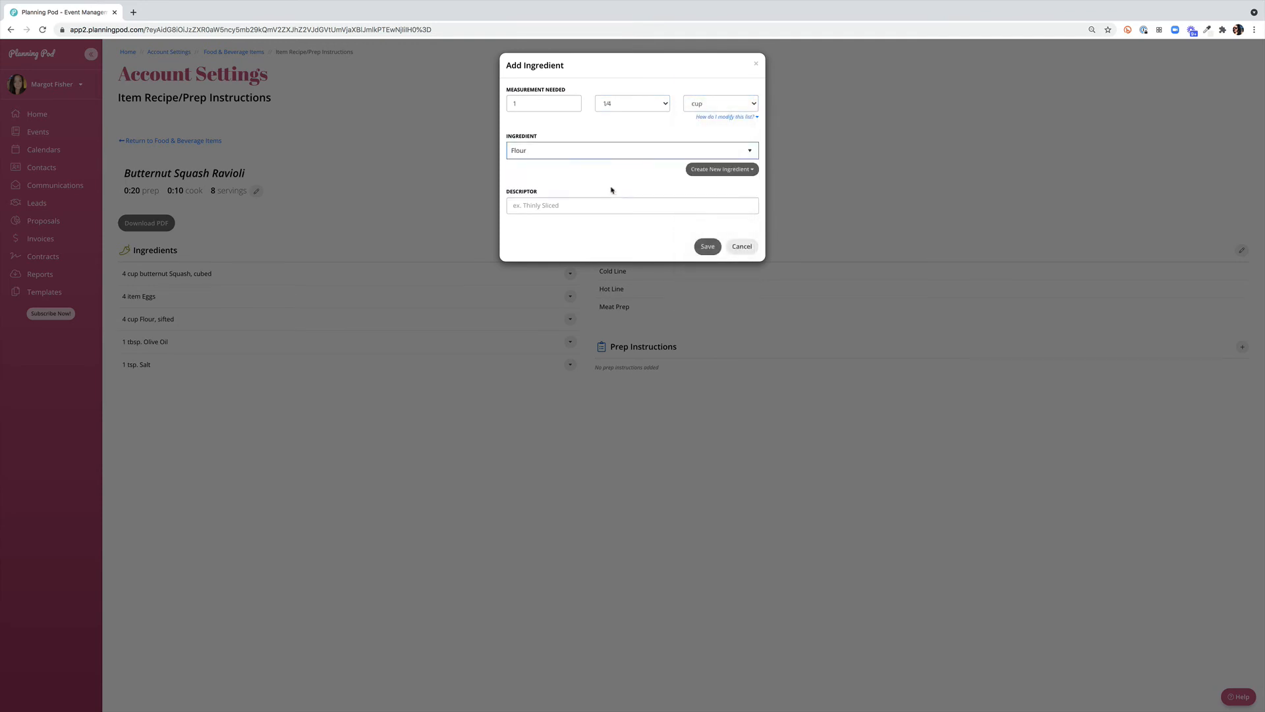
{"action": "left_click", "coordinate": [574, 208]}
{"action": "type", "text": "sifted"}
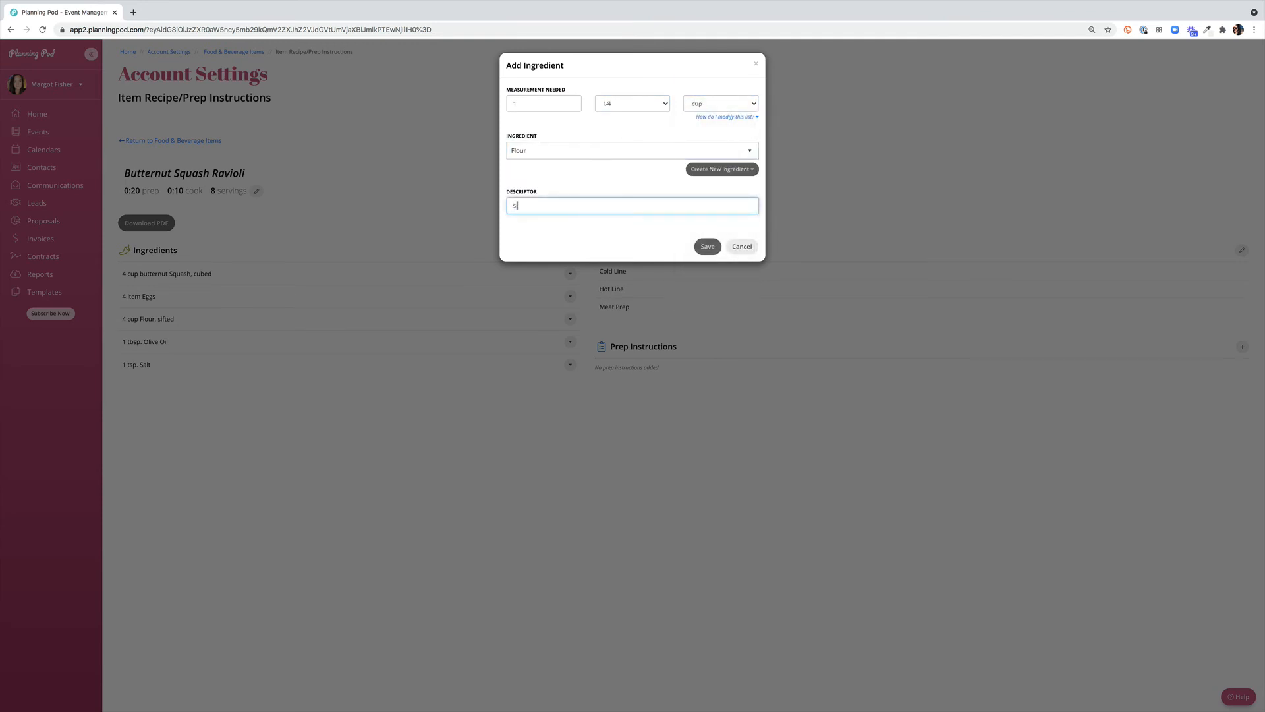
{"action": "left_click", "coordinate": [707, 246]}
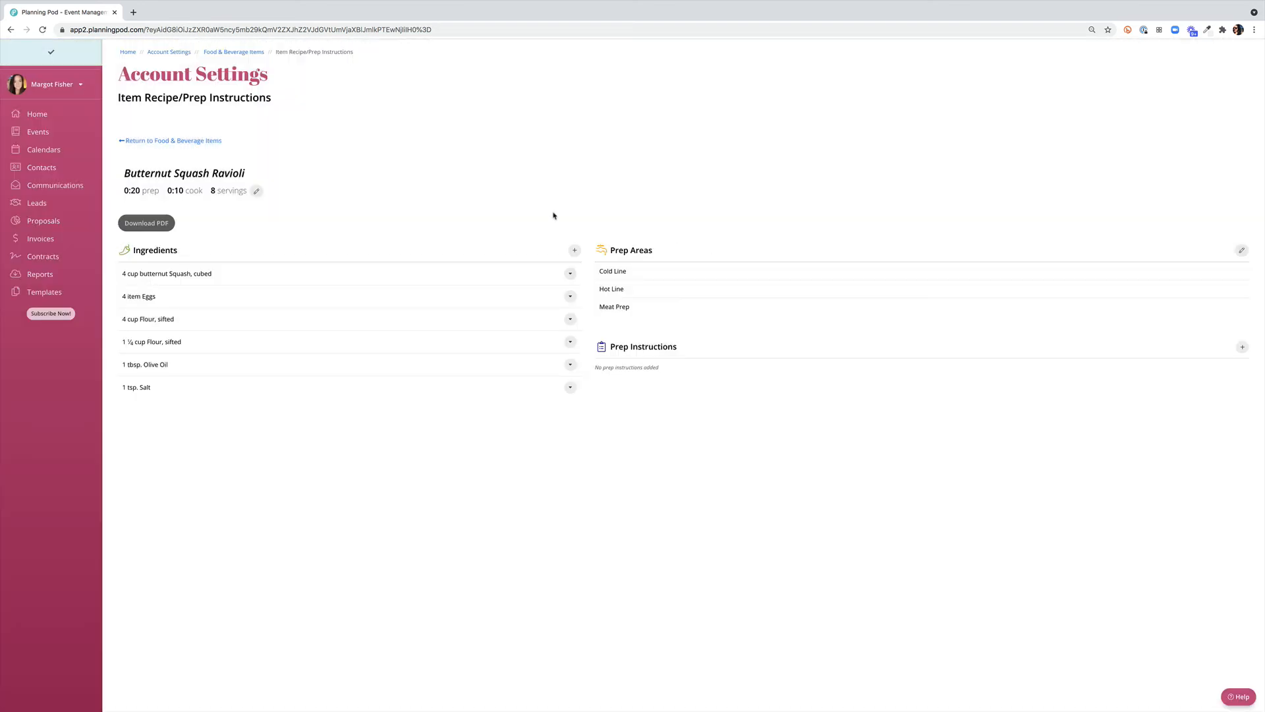
Add Fish Prep to the recipe's prep areas and save the update
{"action": "left_click", "coordinate": [1242, 251]}
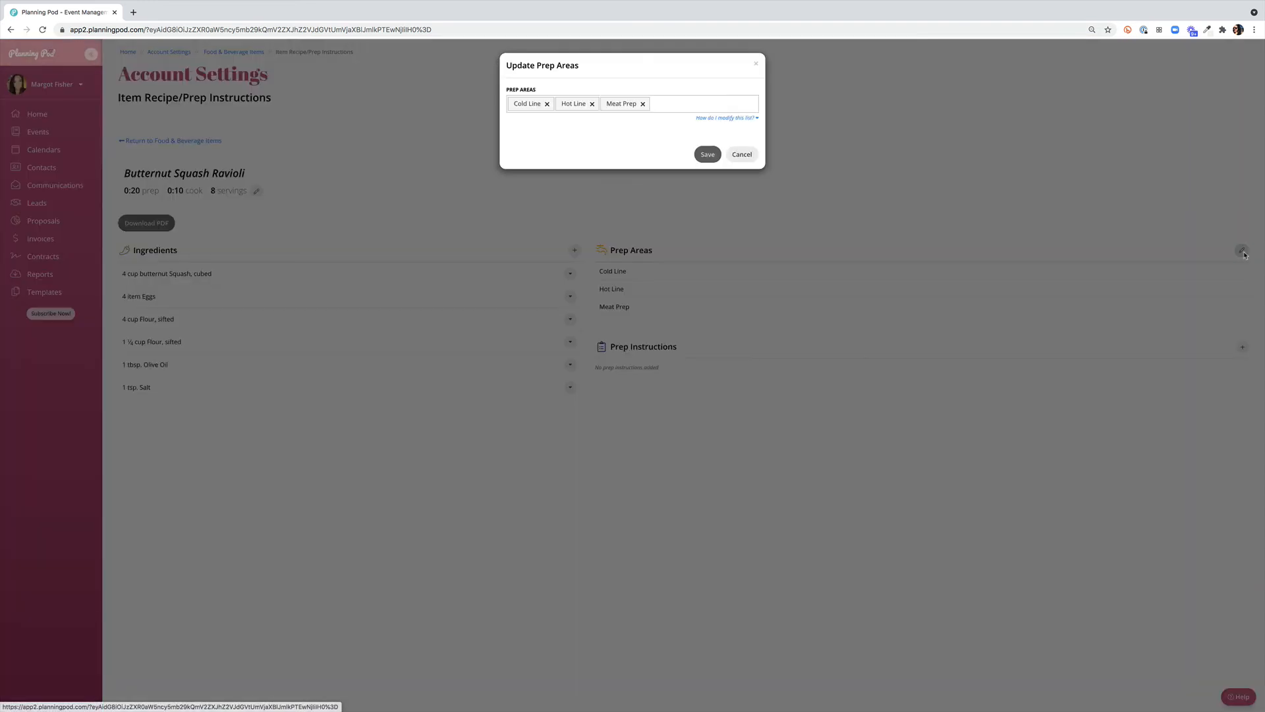
{"action": "left_click", "coordinate": [692, 108]}
{"action": "left_click", "coordinate": [647, 154]}
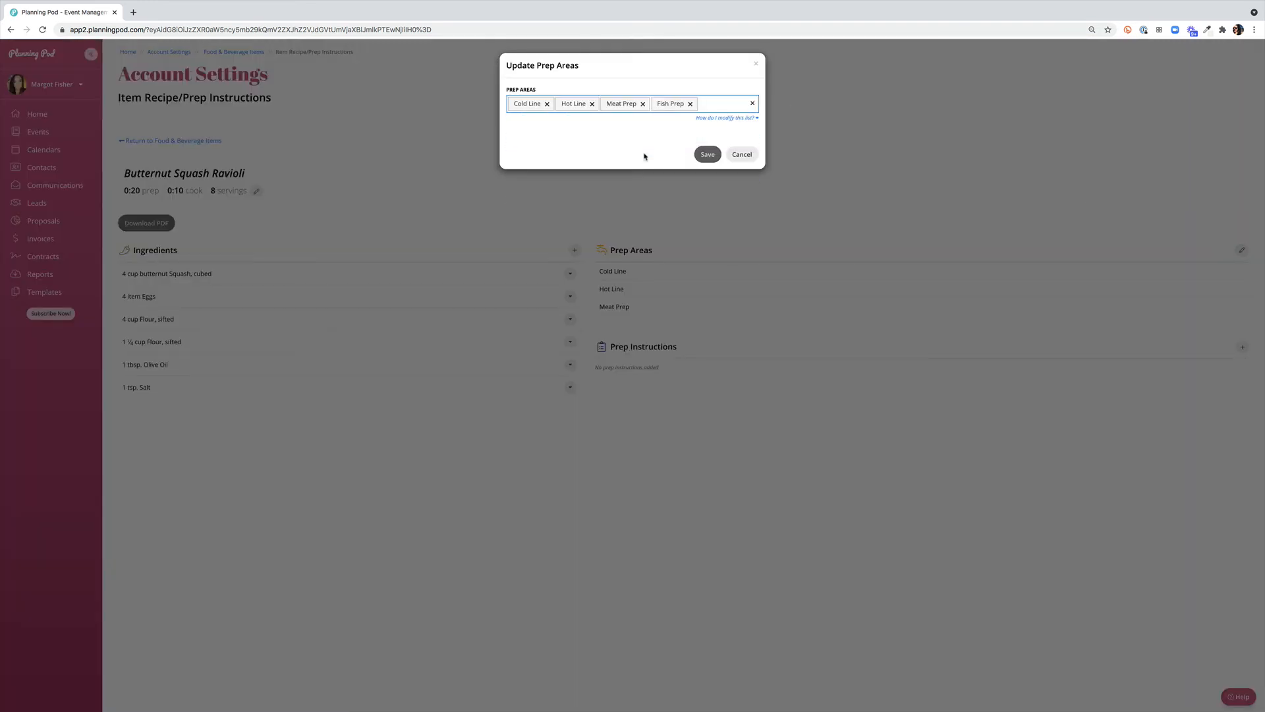
{"action": "left_click", "coordinate": [707, 155]}
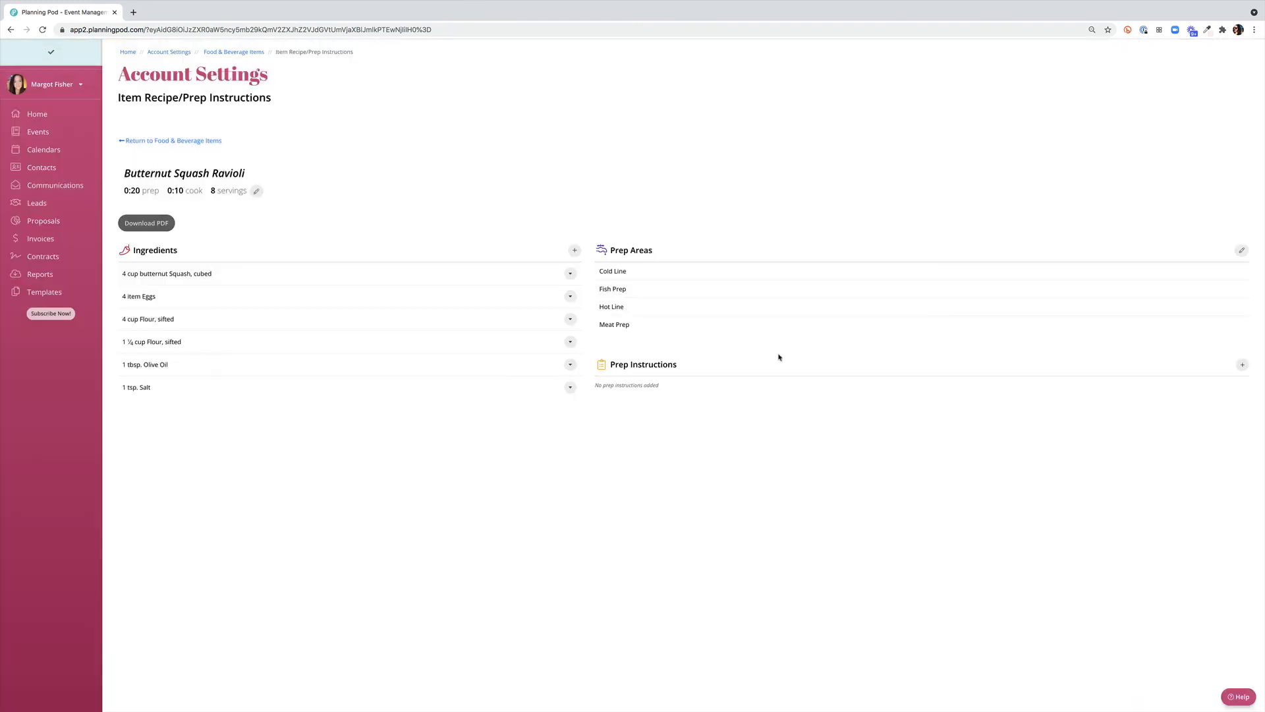
Return to the food and beverage items, open the default display options, and hide Package Markup/Discount in the Client Portal
{"action": "left_click", "coordinate": [170, 142]}
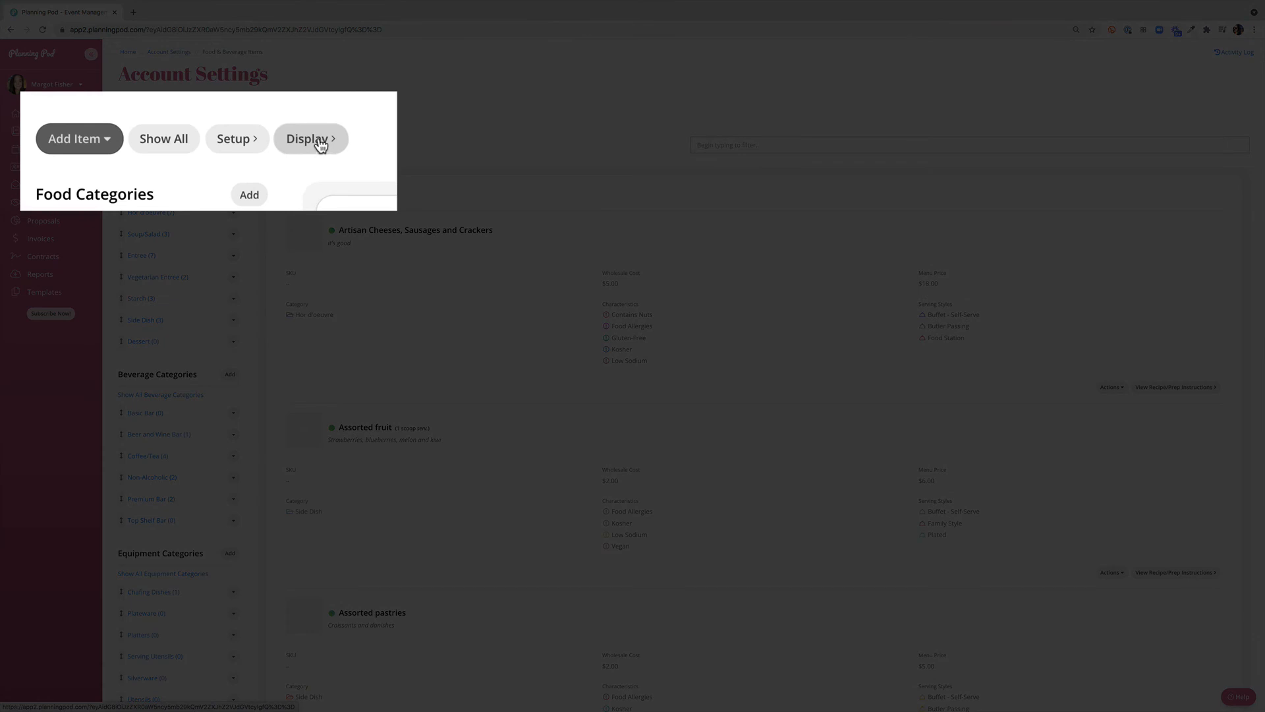
{"action": "left_click", "coordinate": [321, 145]}
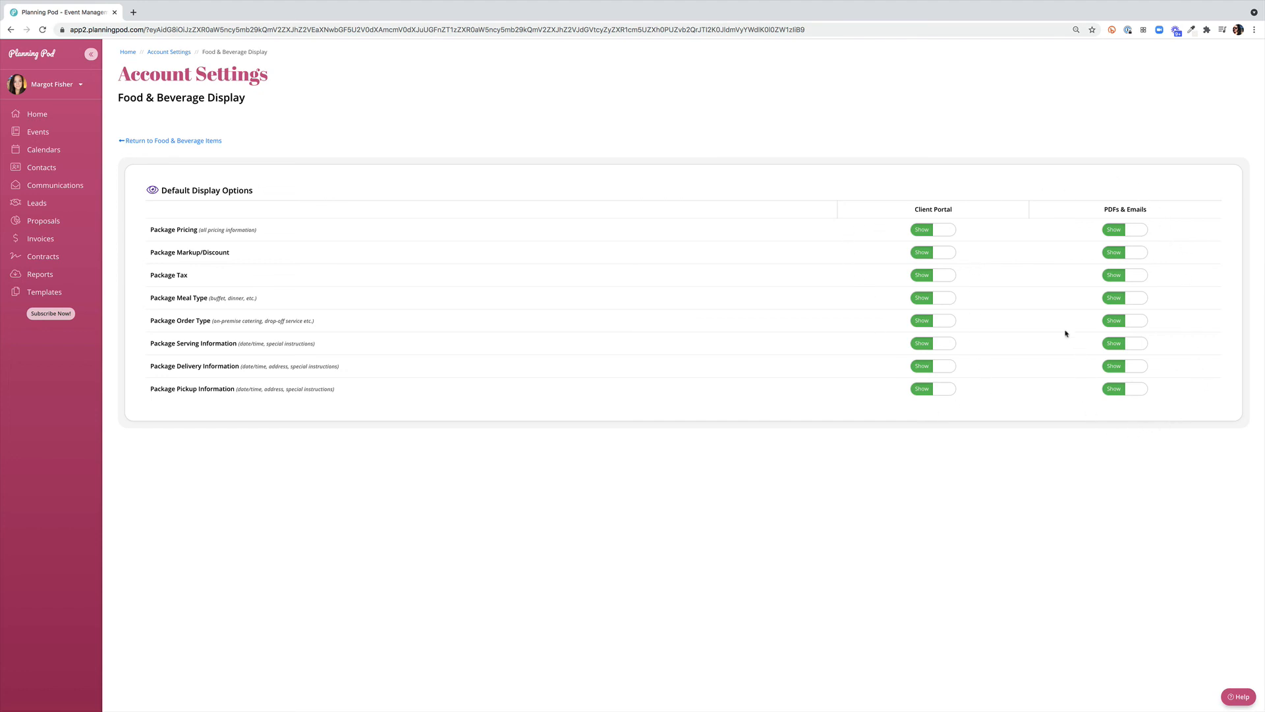
{"action": "left_click", "coordinate": [940, 254]}
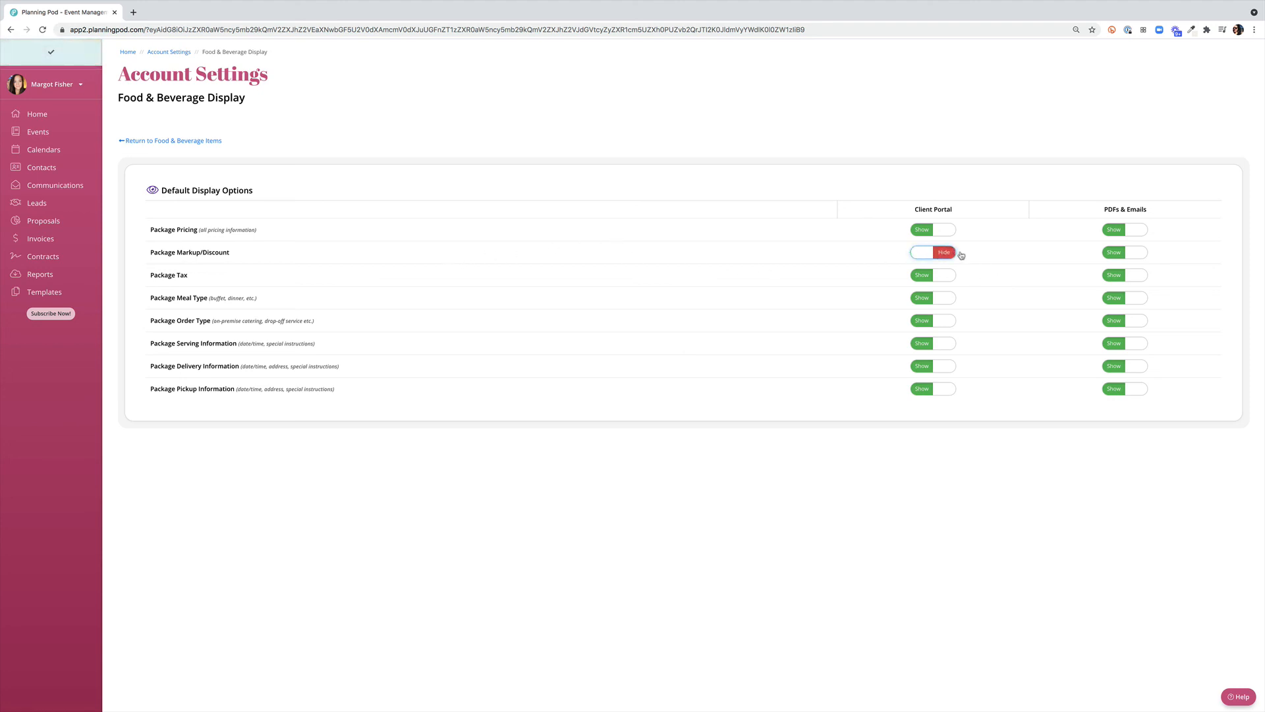